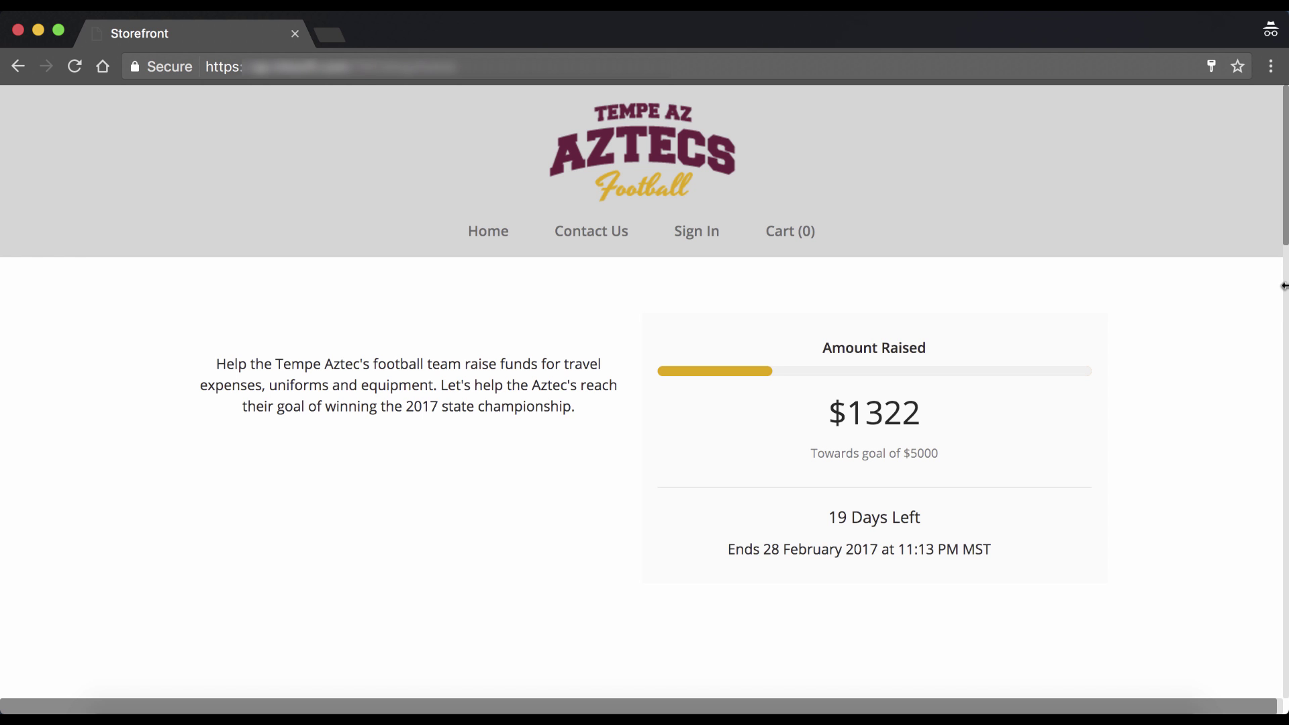
Step: Look over the storefront's home page, from the fundraiser progress section down through the product listings
scroll(1198, 272, down, 10)
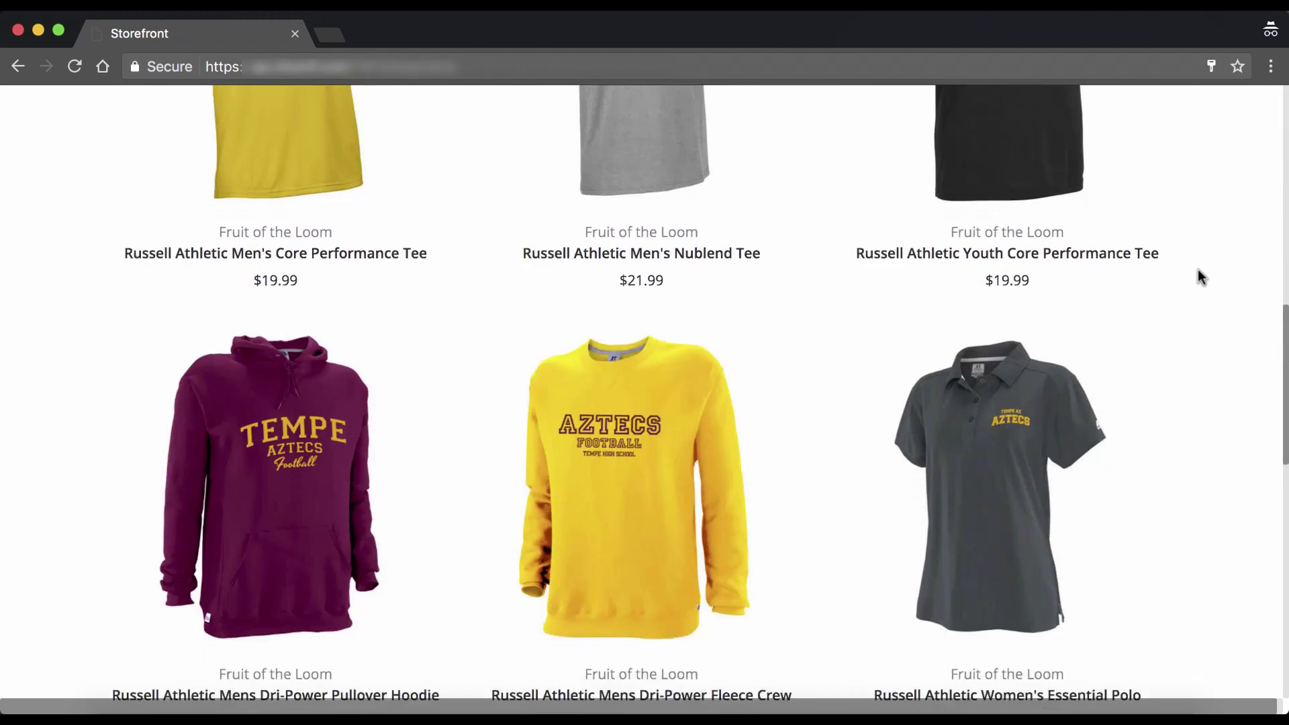
scroll(1199, 272, down, 13)
scroll(1199, 272, up, 9)
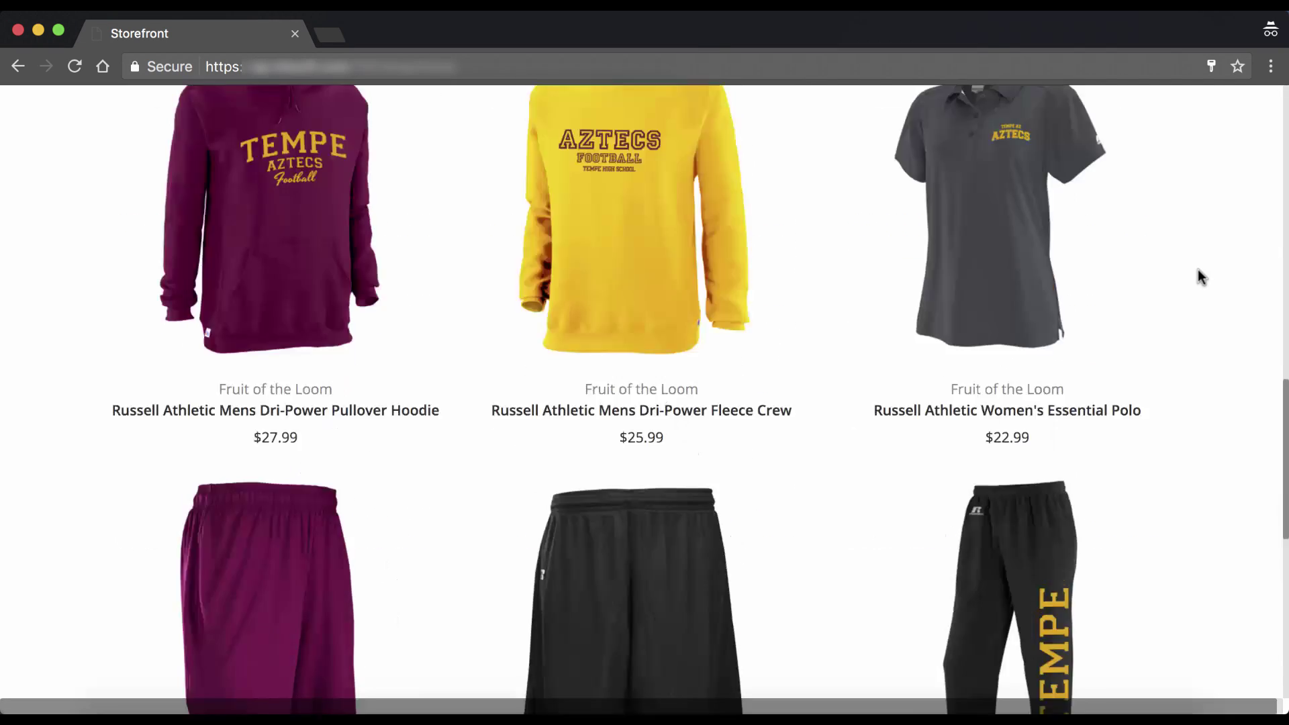
scroll(1198, 271, up, 8)
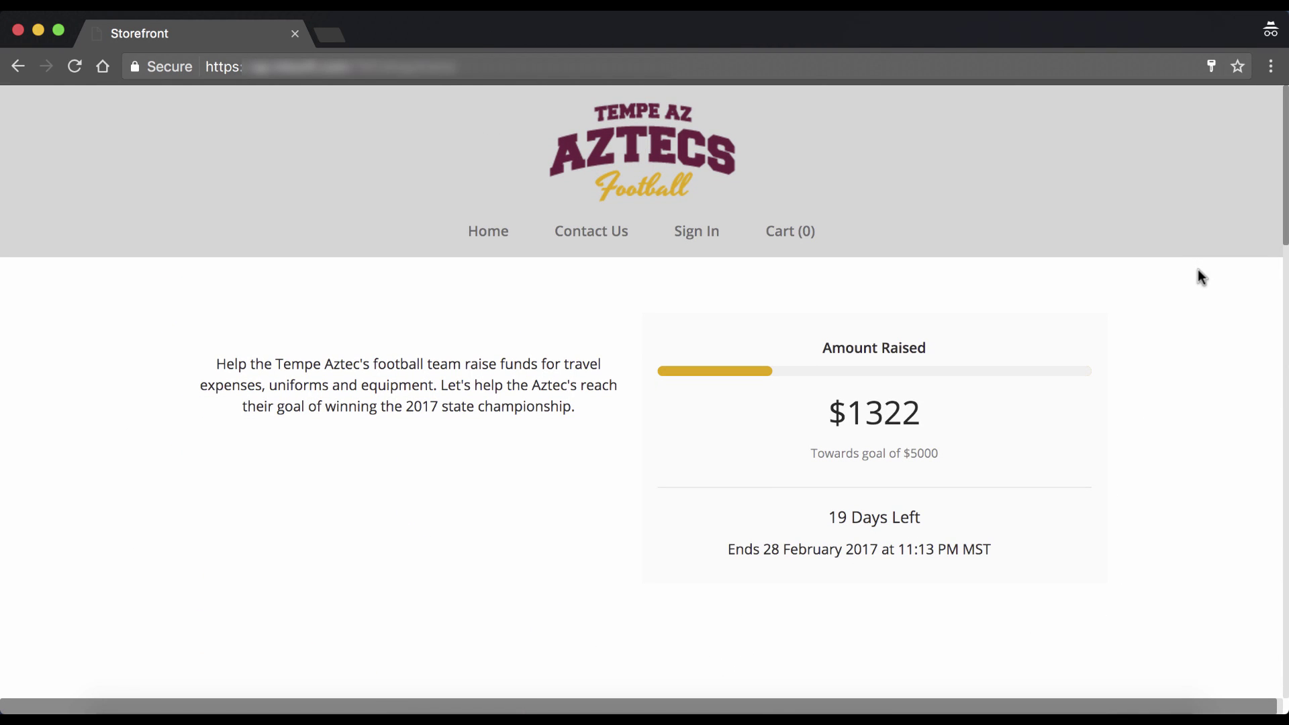
scroll(1199, 272, down, 6)
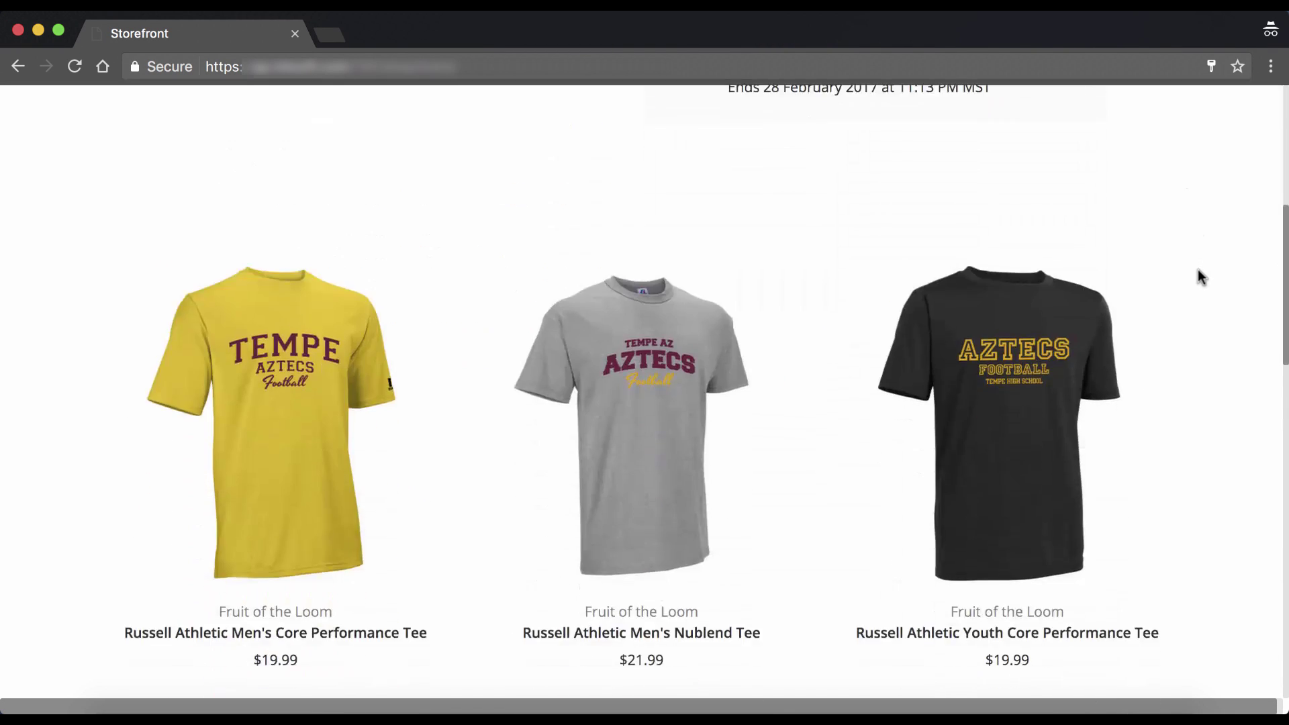
scroll(1198, 271, up, 6)
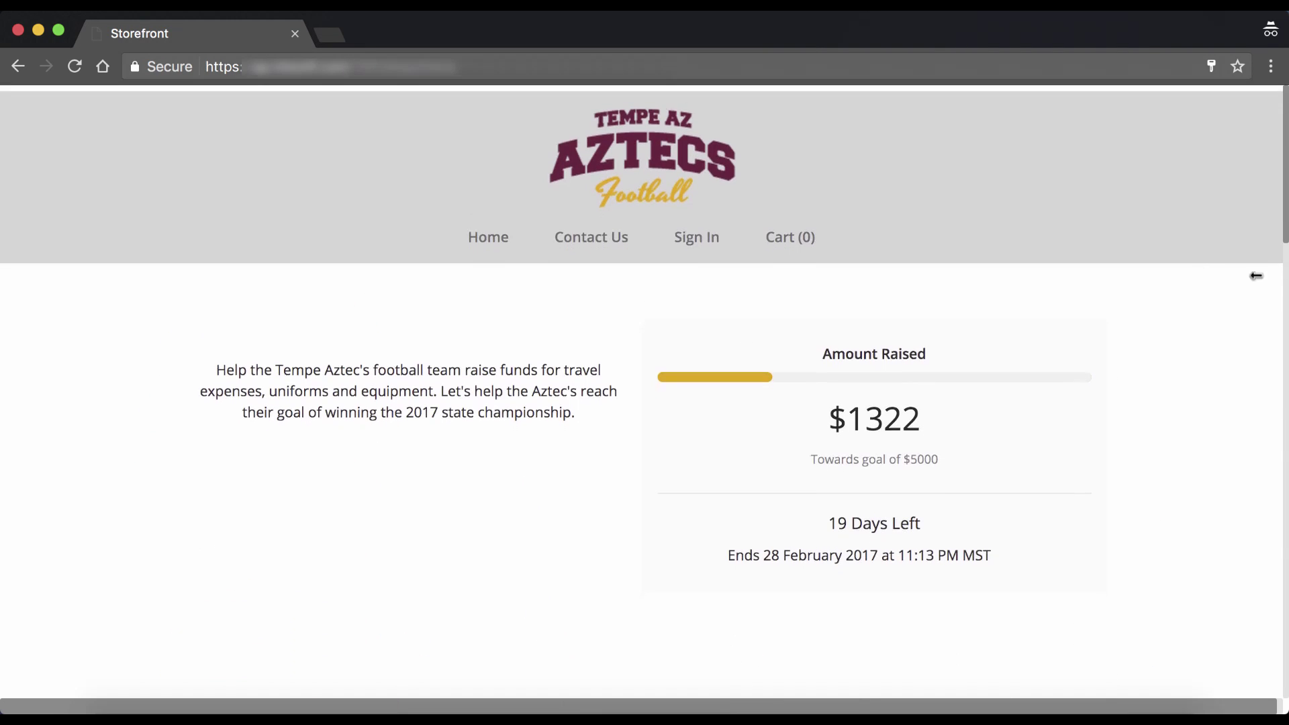
Step: Narrow the browser window to phone width and examine the storefront's mobile layout down to the footer
drag(1283, 300, 401, 289)
scroll(255, 272, down, 10)
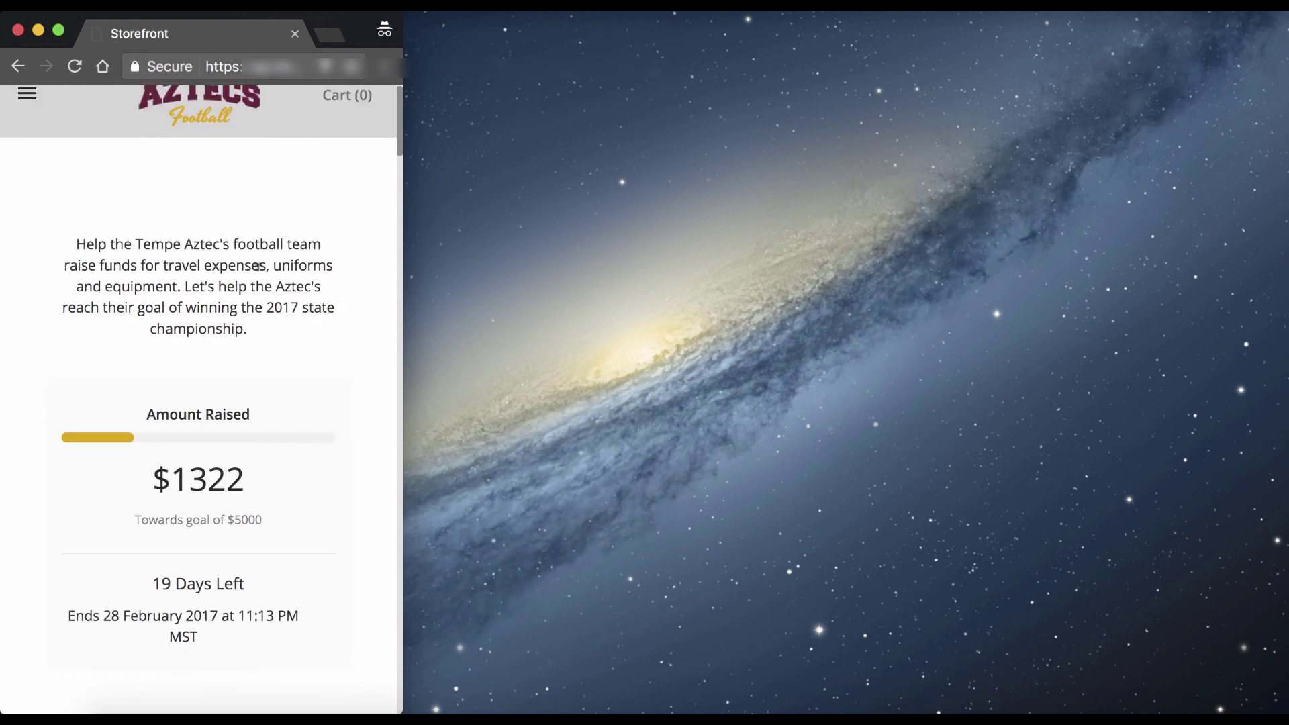
scroll(259, 281, down, 15)
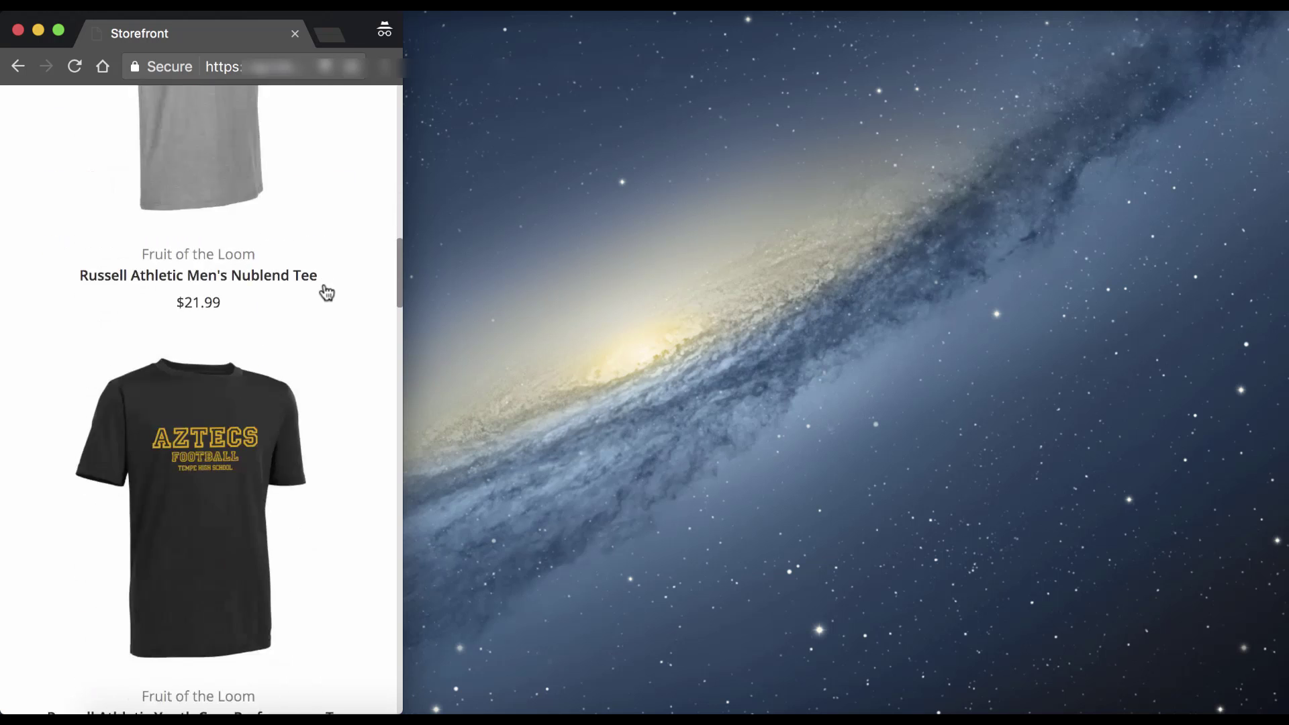
scroll(325, 294, down, 20)
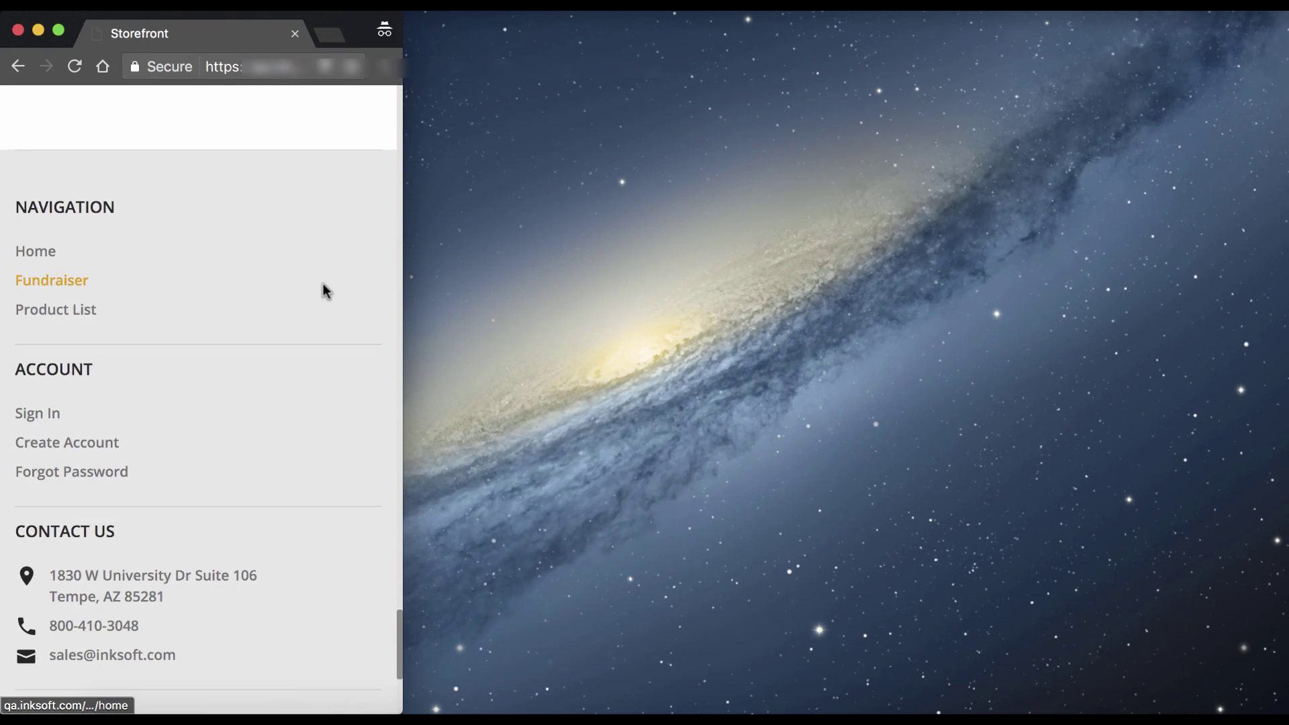
scroll(326, 292, up, 10)
scroll(325, 292, up, 15)
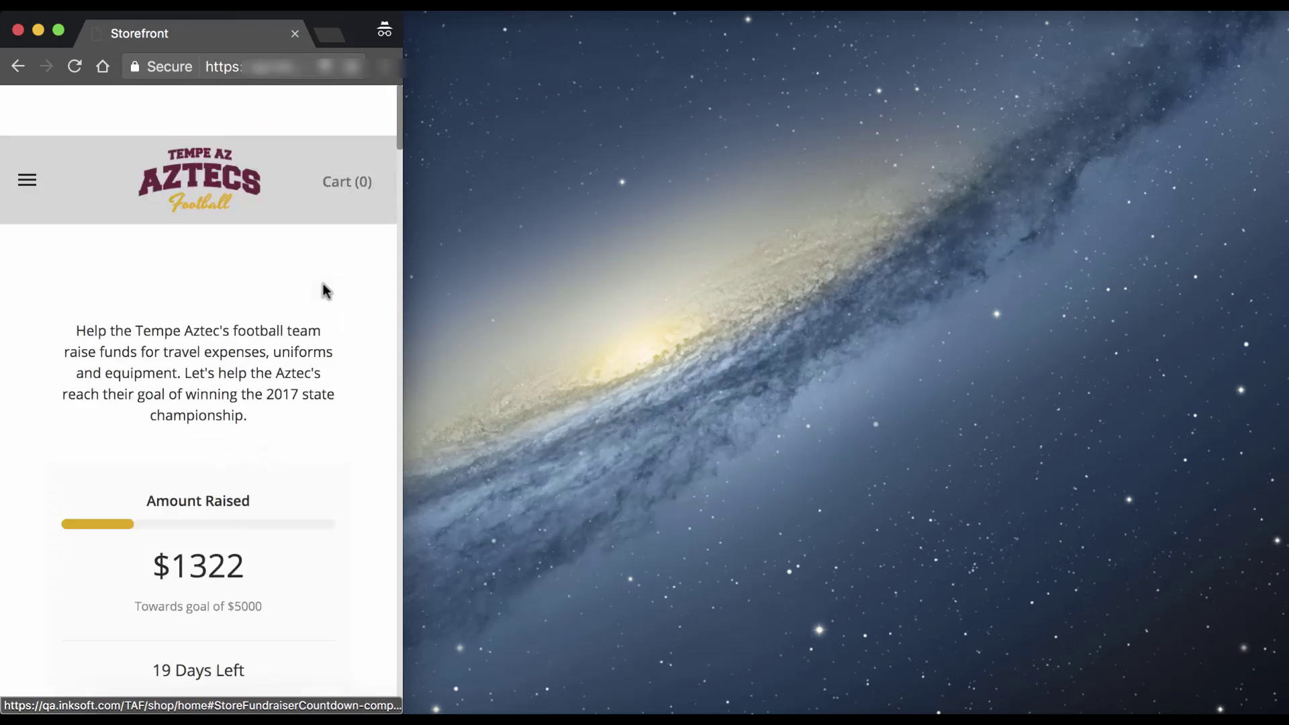
Step: View the mobile layout's navigation menu, close it and restore the browser window to full width
click(27, 134)
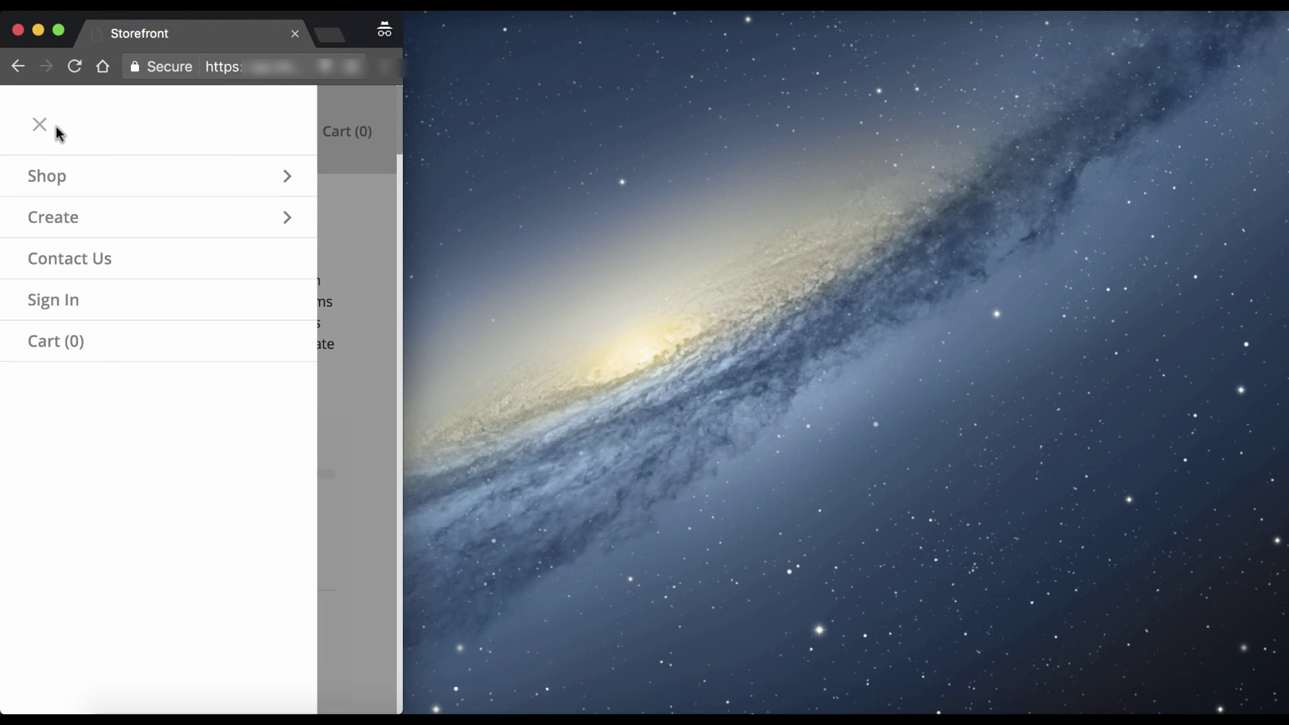
click(40, 126)
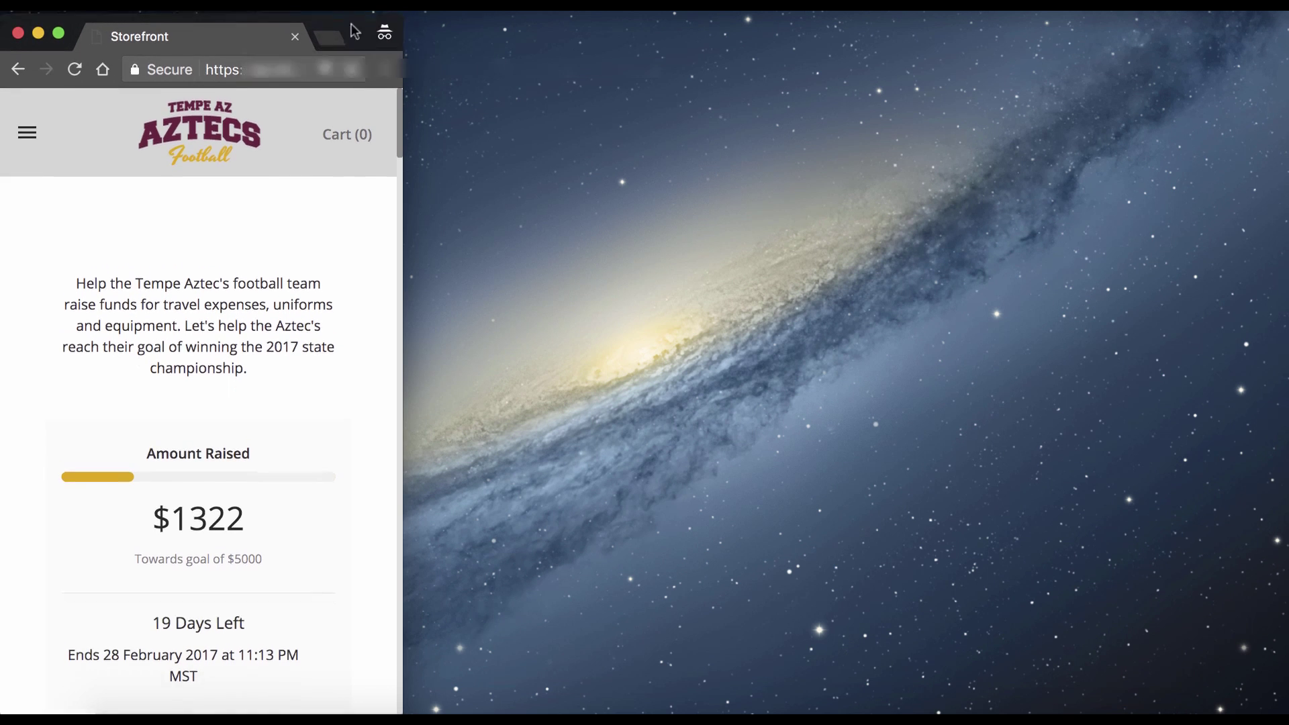
double_click(355, 33)
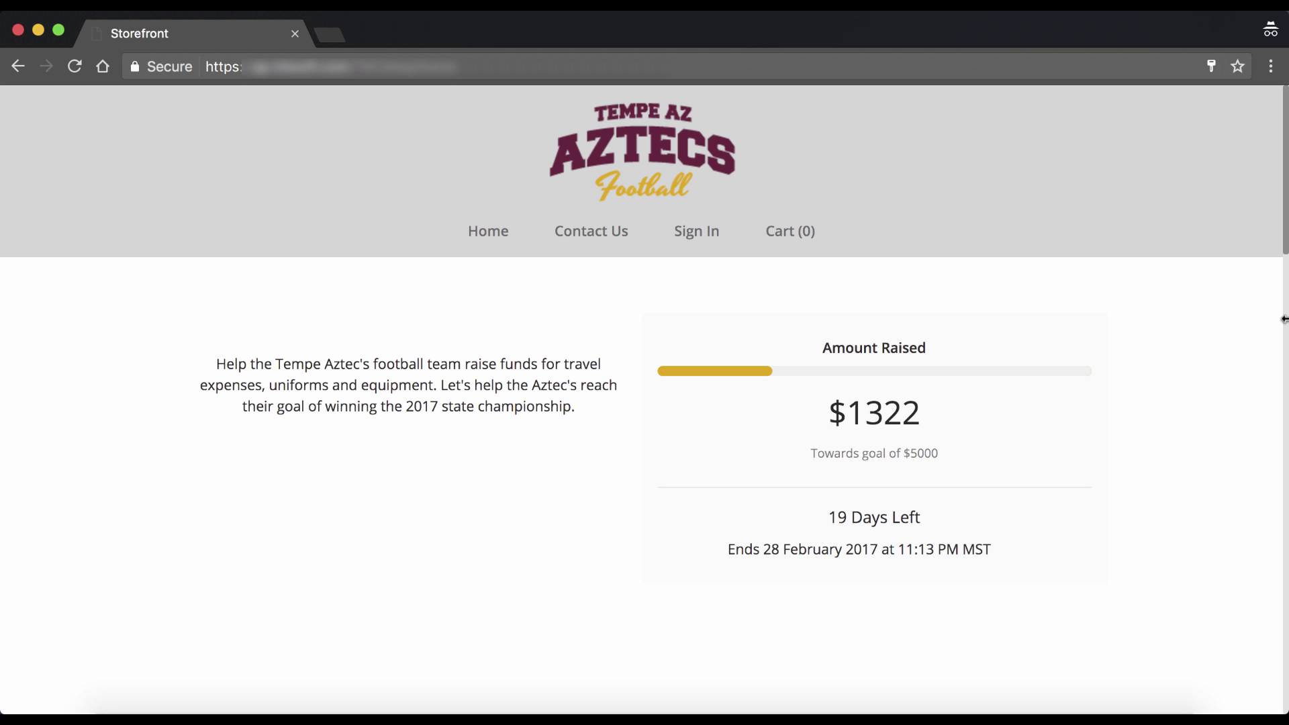
Step: View the store's Contact Us details from the home page header and close them
scroll(1209, 464, down, 3)
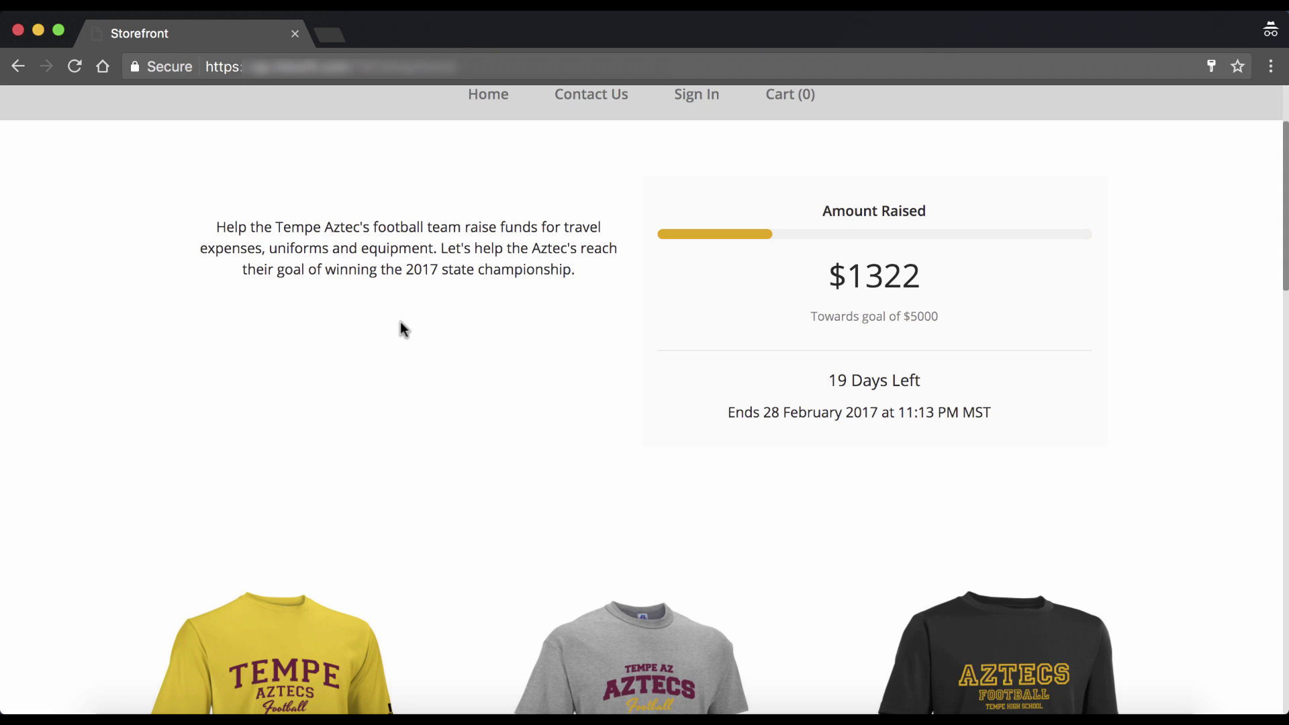
scroll(401, 325, up, 2)
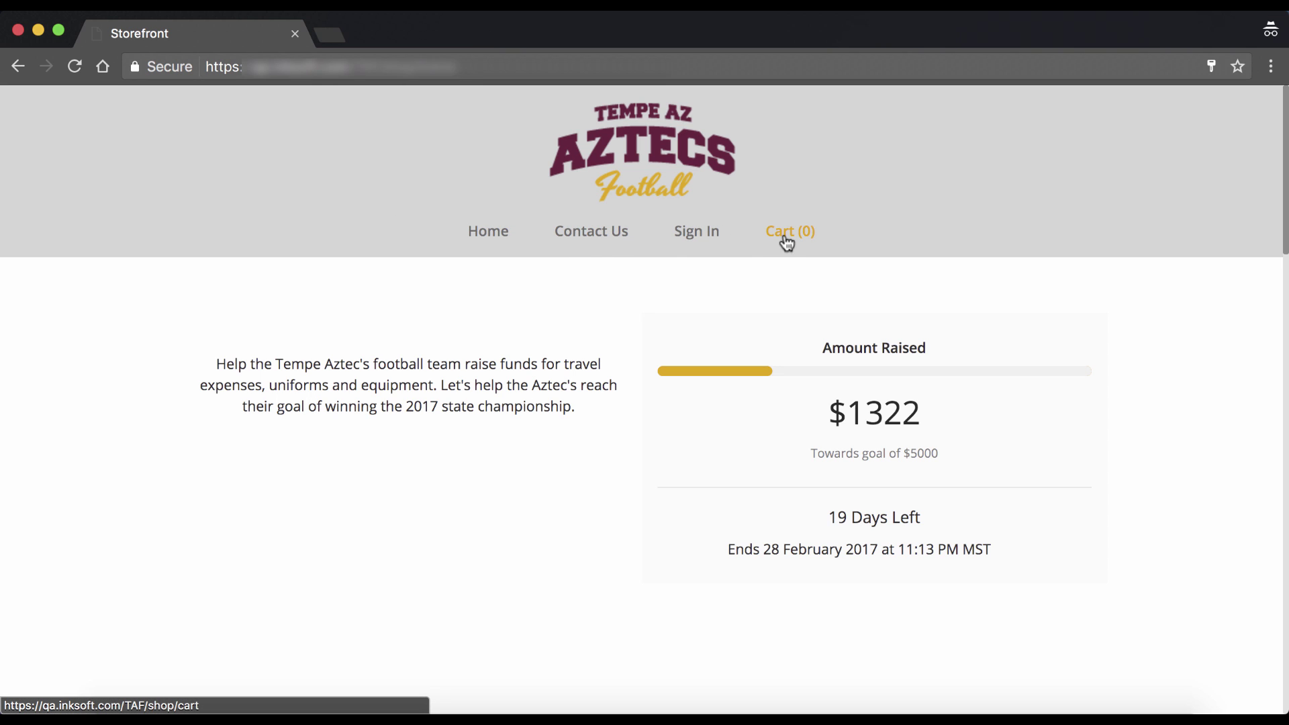
click(608, 238)
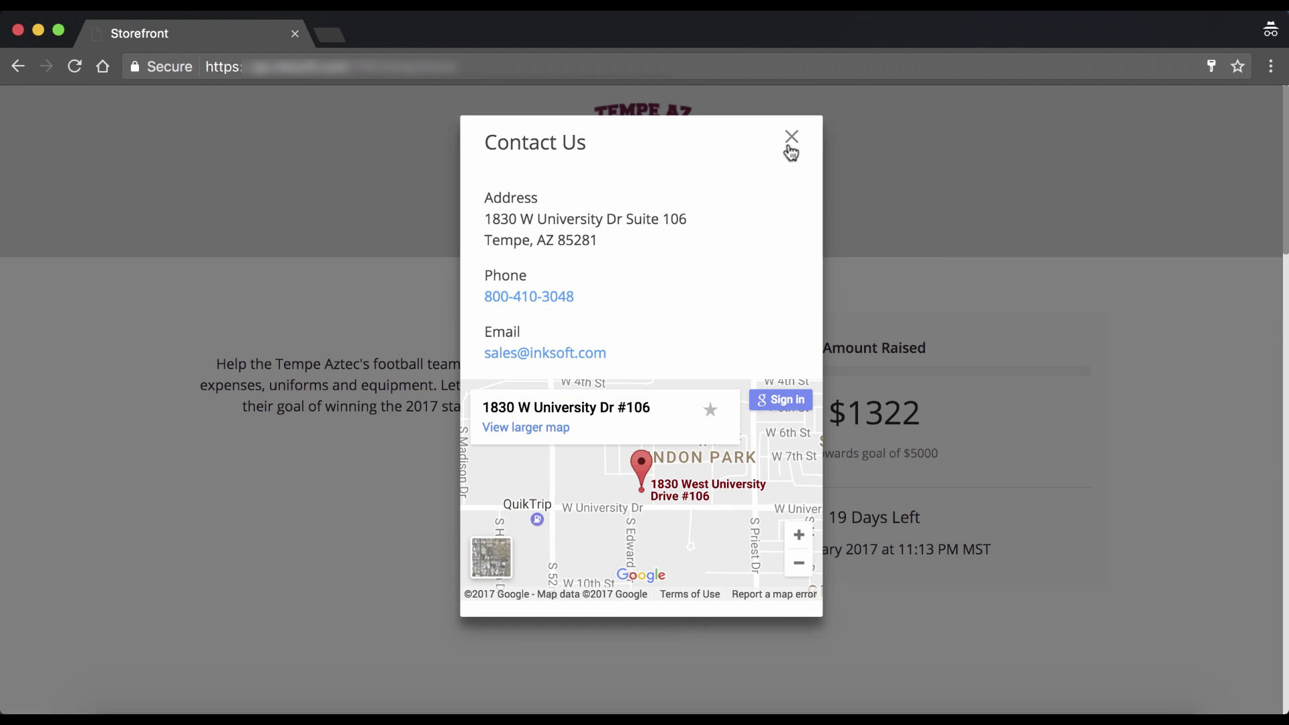
click(791, 137)
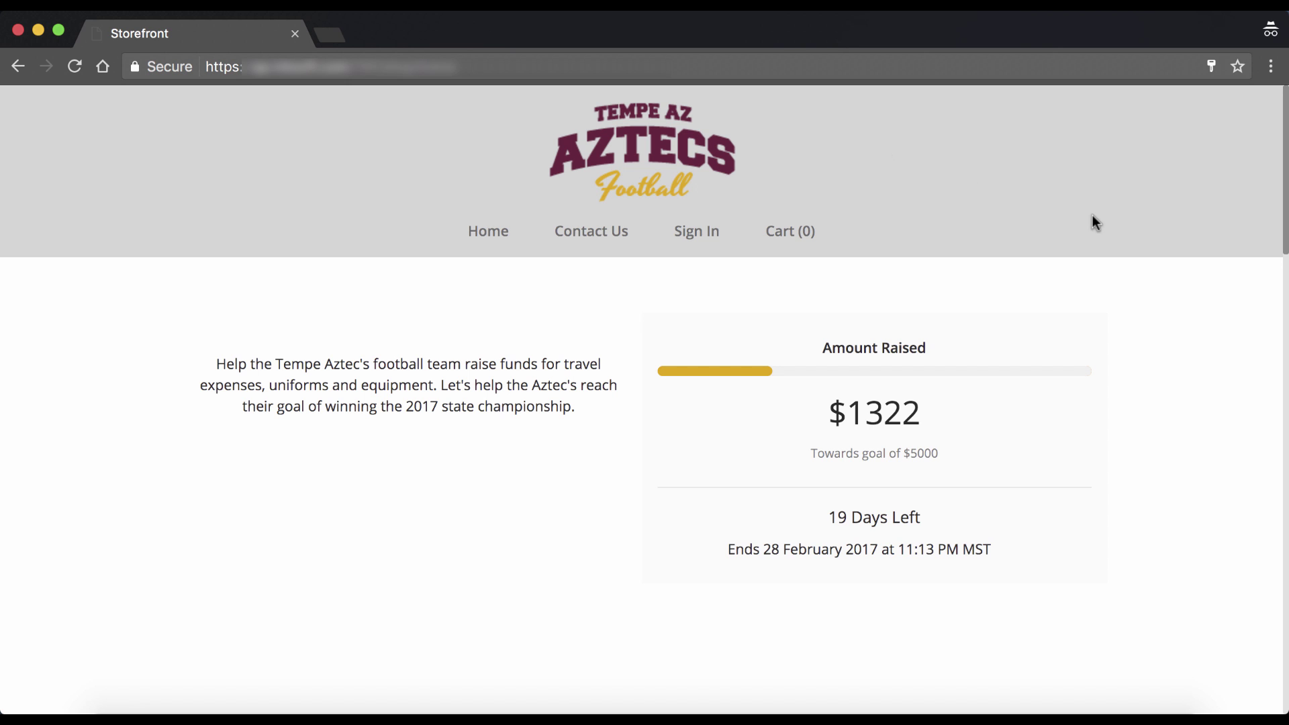
Step: Examine the footer's navigation, account, contact and social links, and return to the page header
scroll(1207, 373, down, 15)
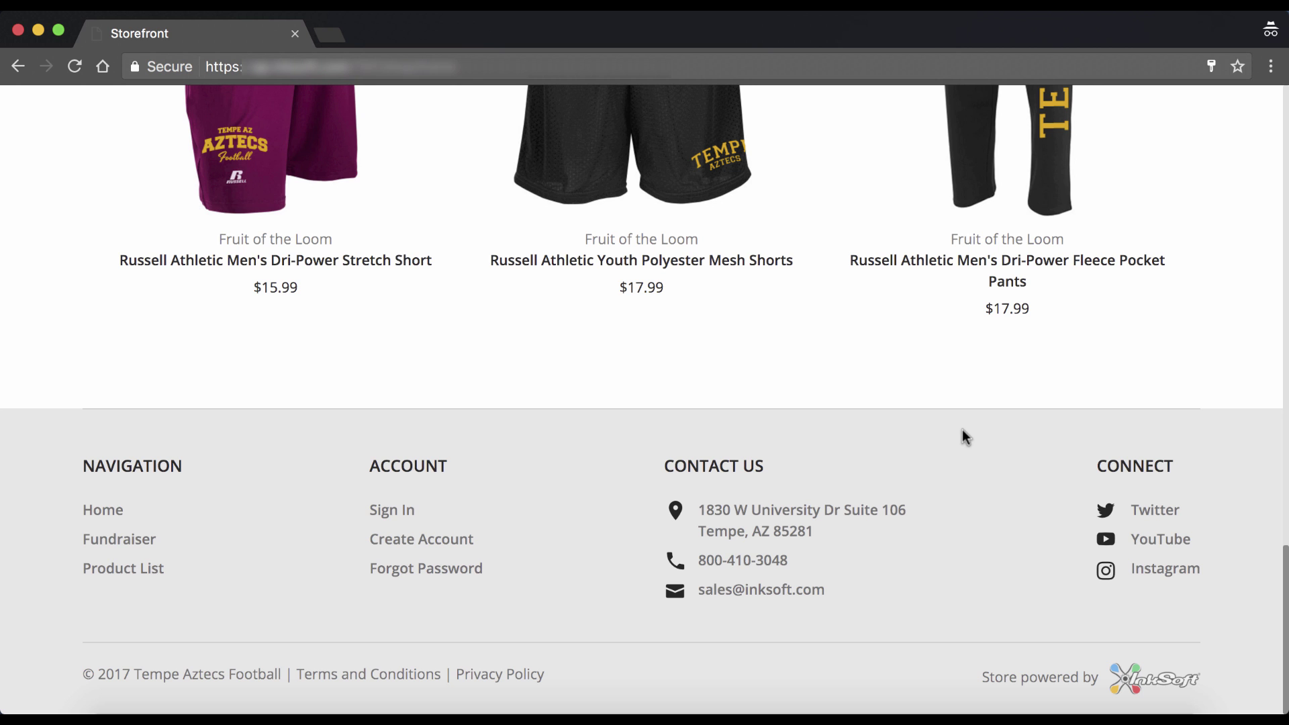
scroll(962, 431, up, 15)
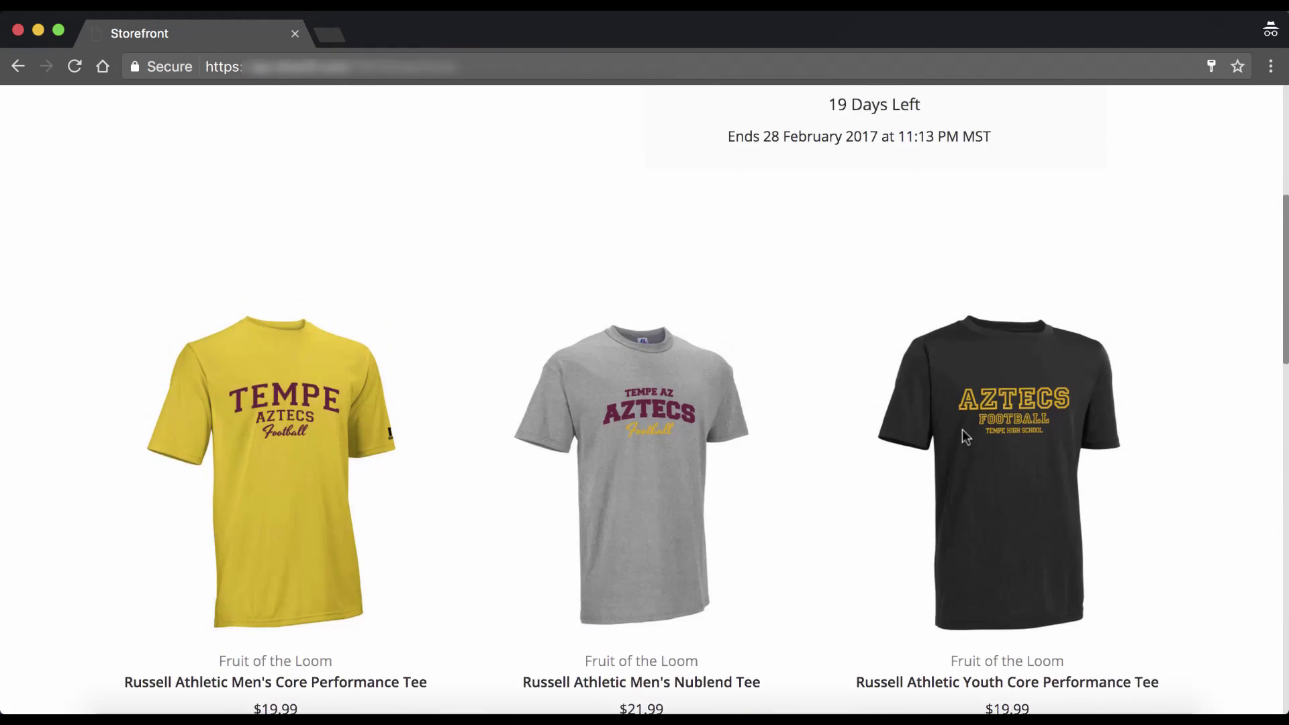
scroll(962, 431, up, 6)
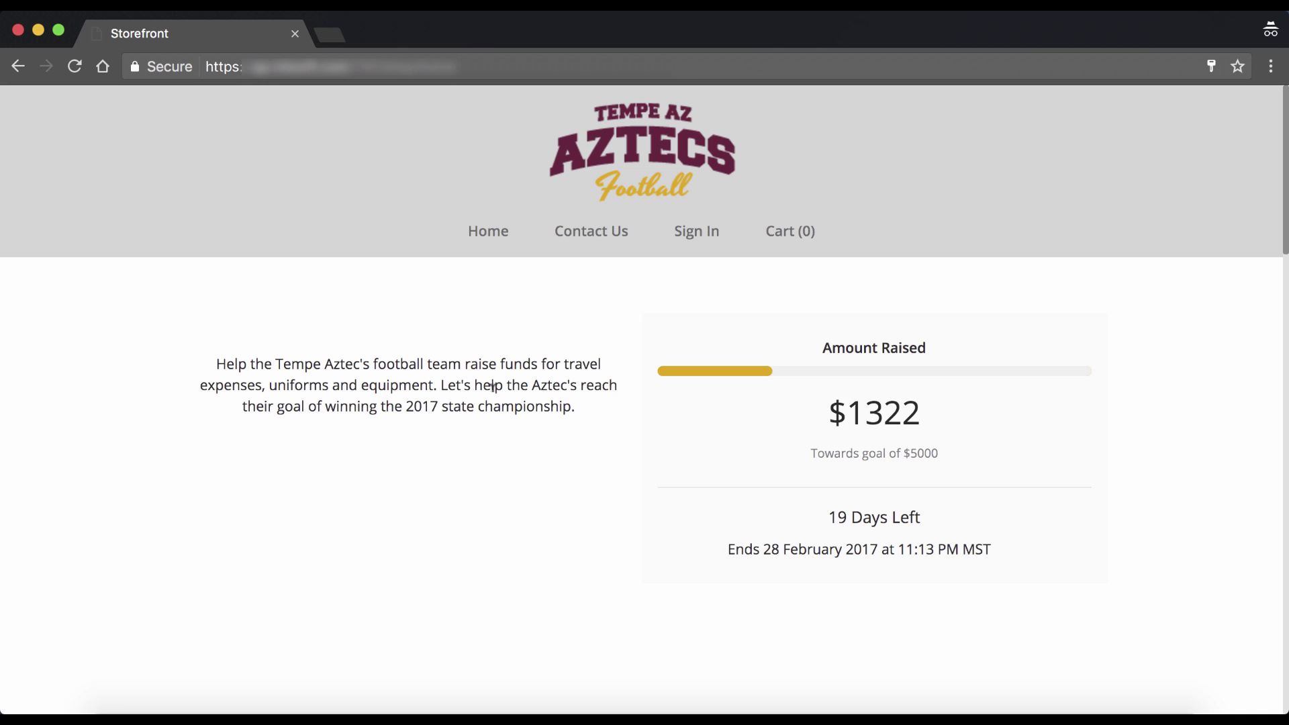
Step: Open the sign-in page, check the fields of the Create Account form and return to the login form
click(698, 234)
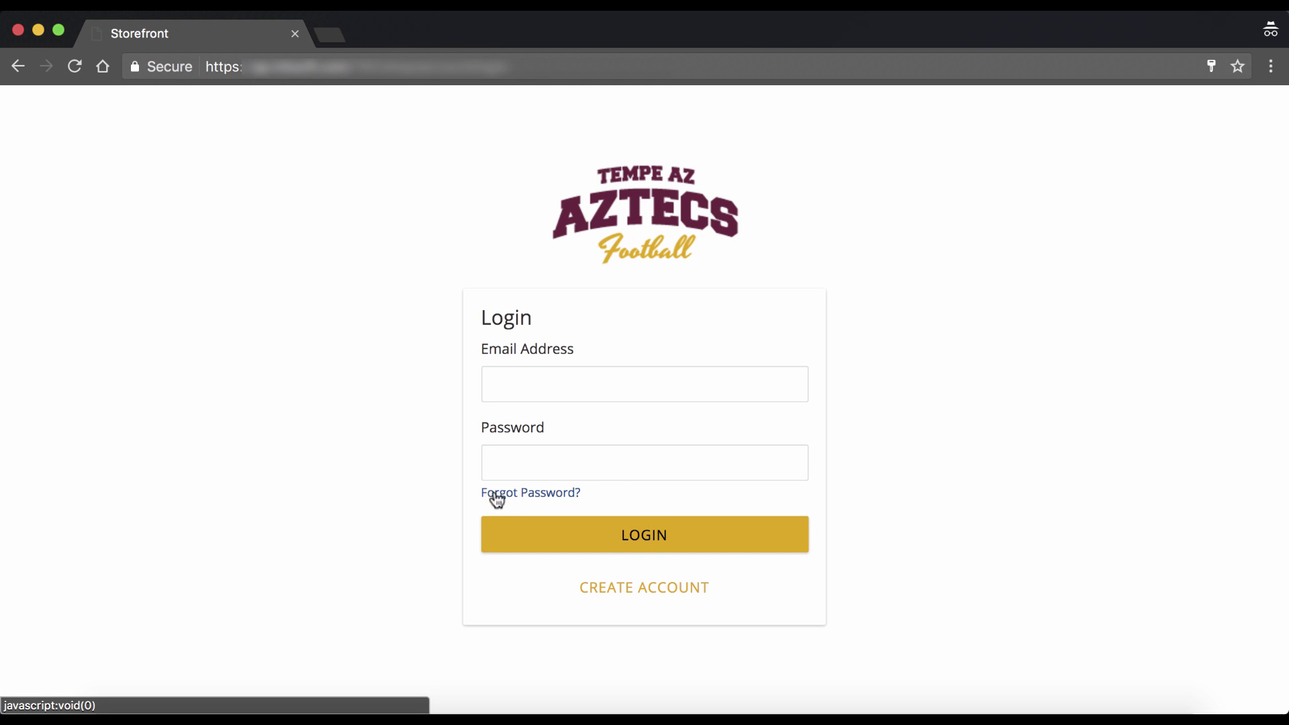
click(624, 591)
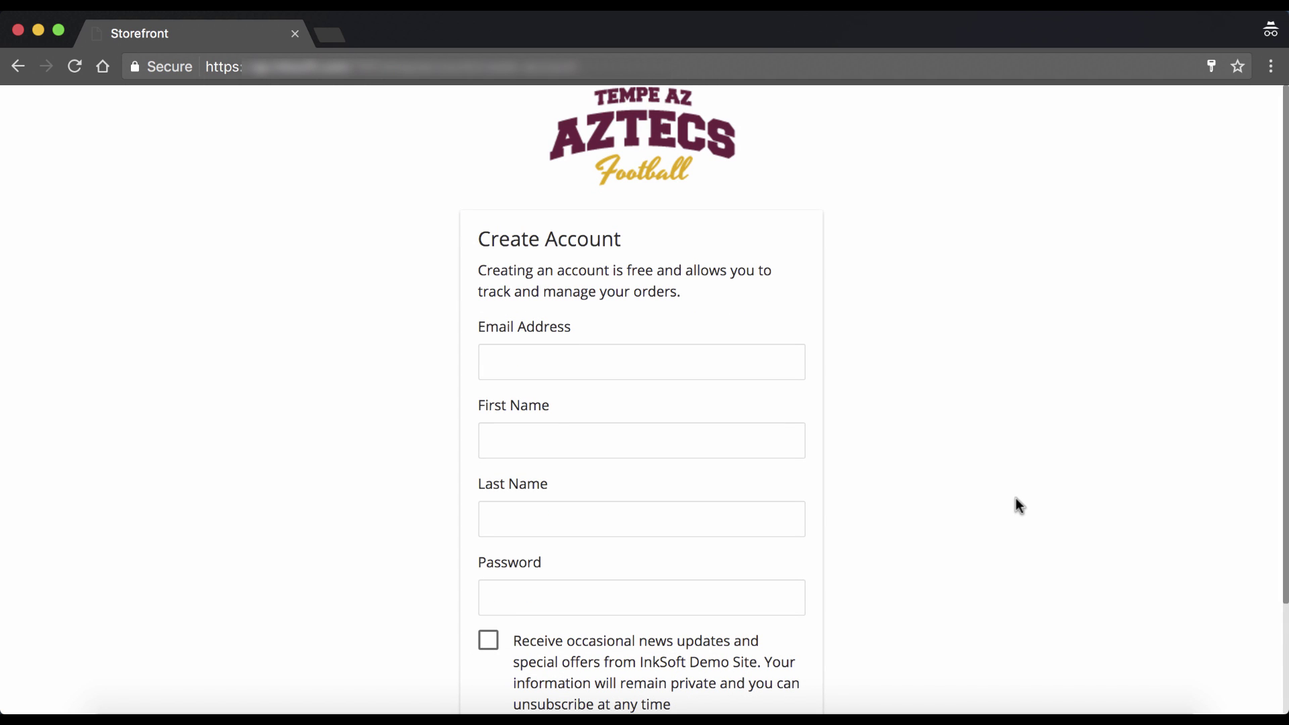
scroll(1015, 499, down, 3)
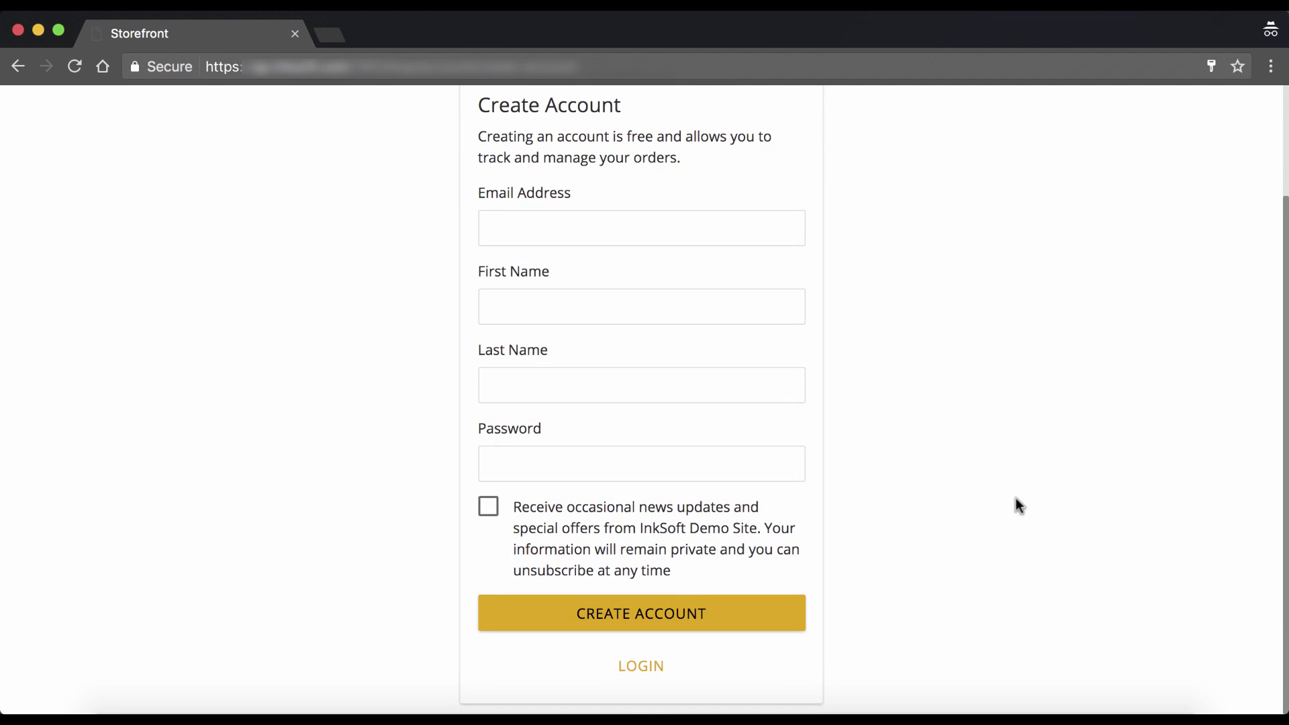
click(649, 668)
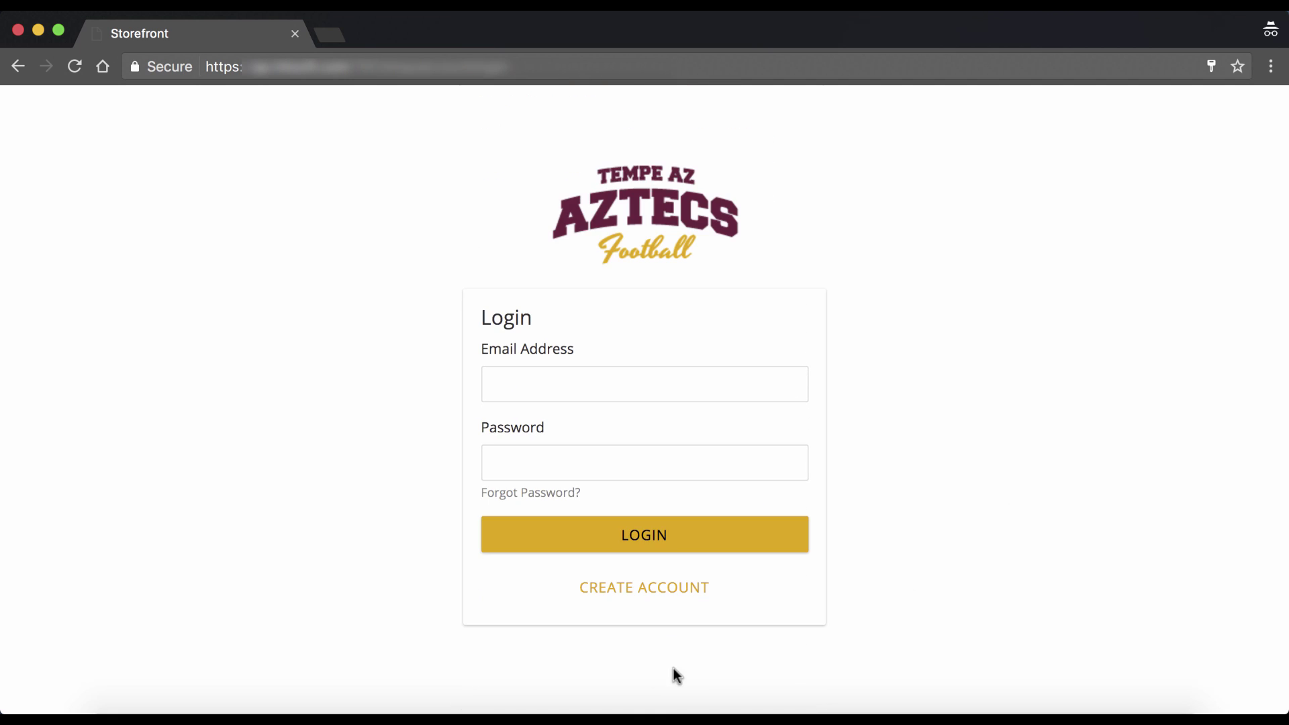
Step: Fill in the saved admin e-mail address and account password, and log in to the store
click(541, 380)
click(533, 418)
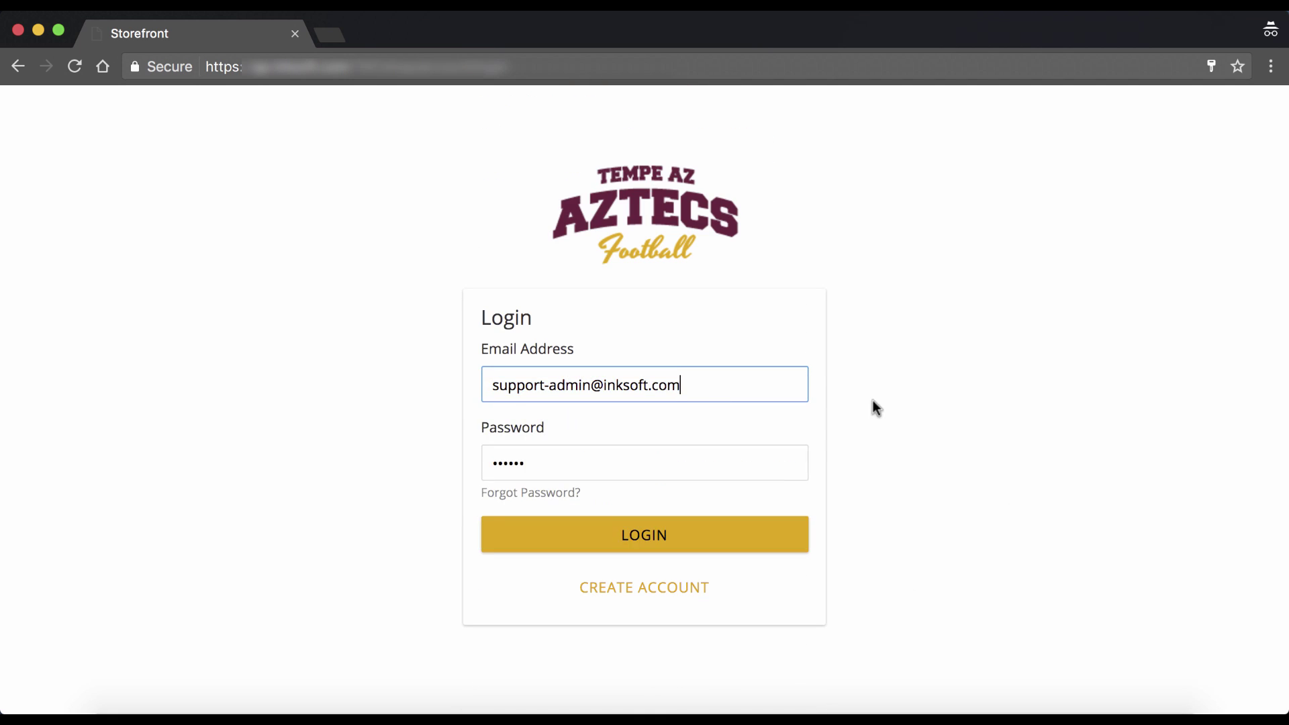
click(752, 539)
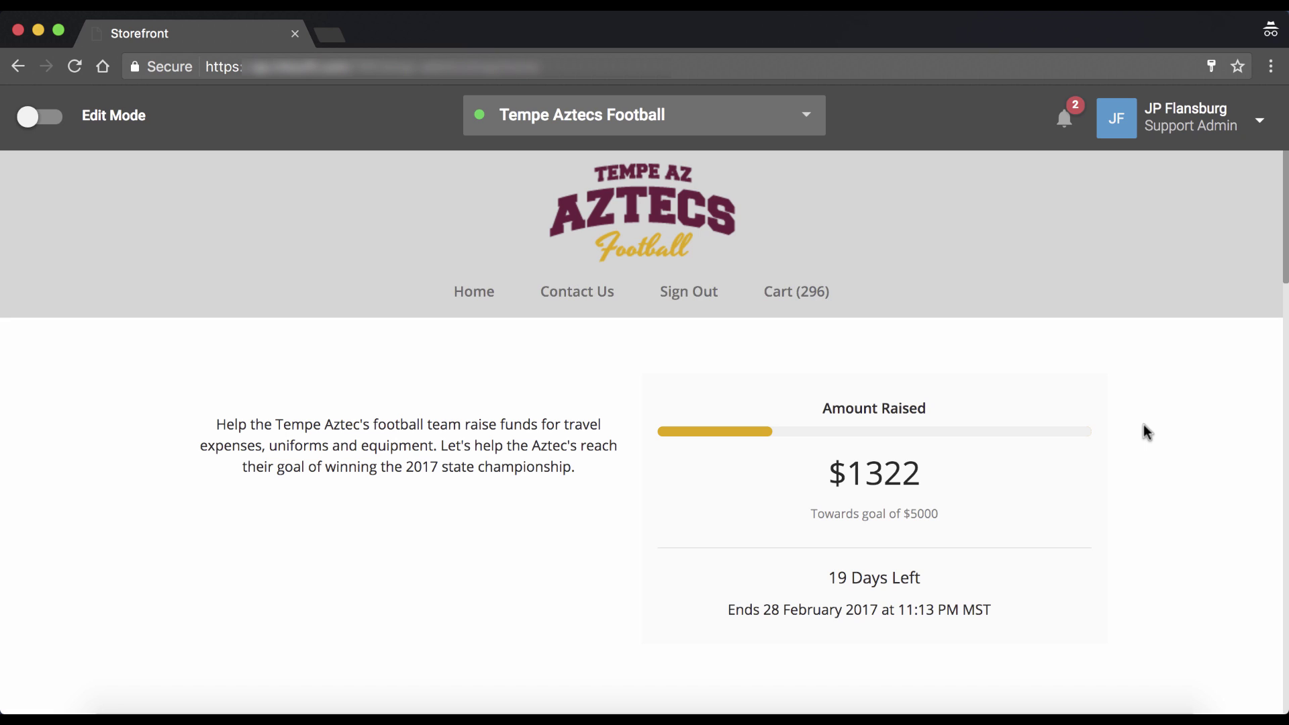
Step: Look through the Style and Settings options in Edit Mode and exit it, discarding the changes
click(41, 118)
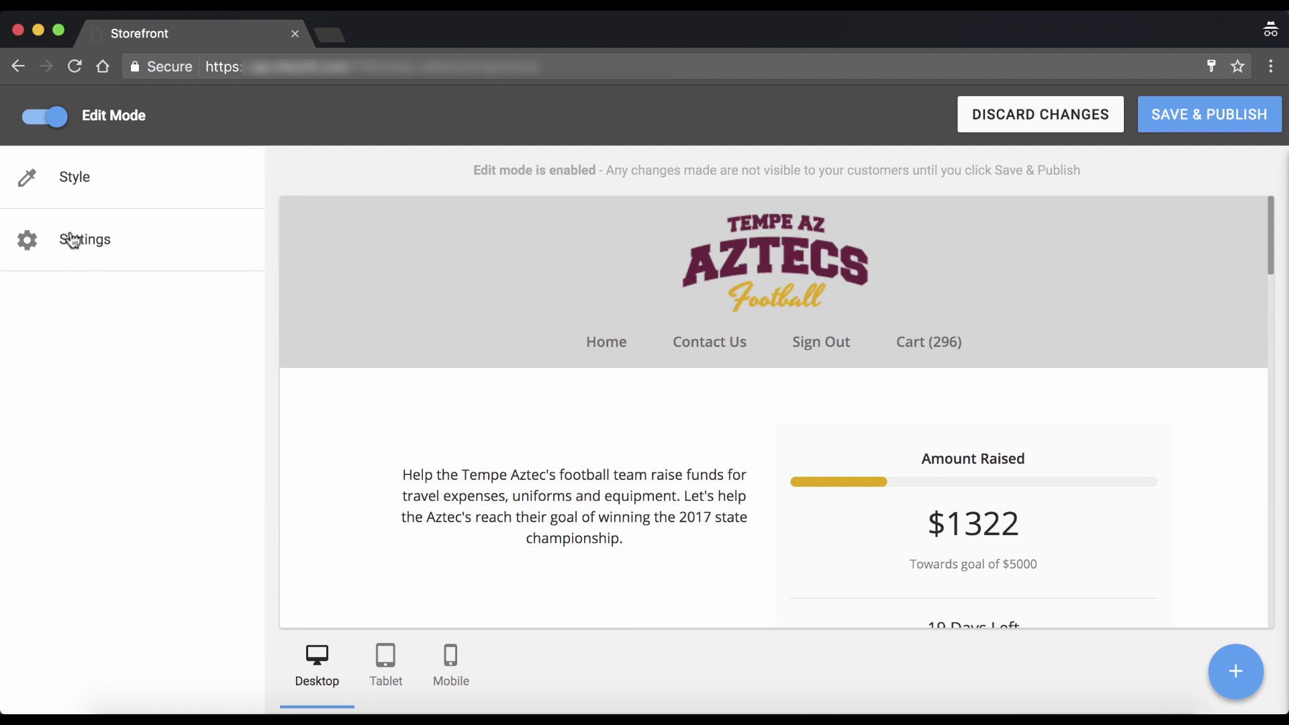
click(74, 173)
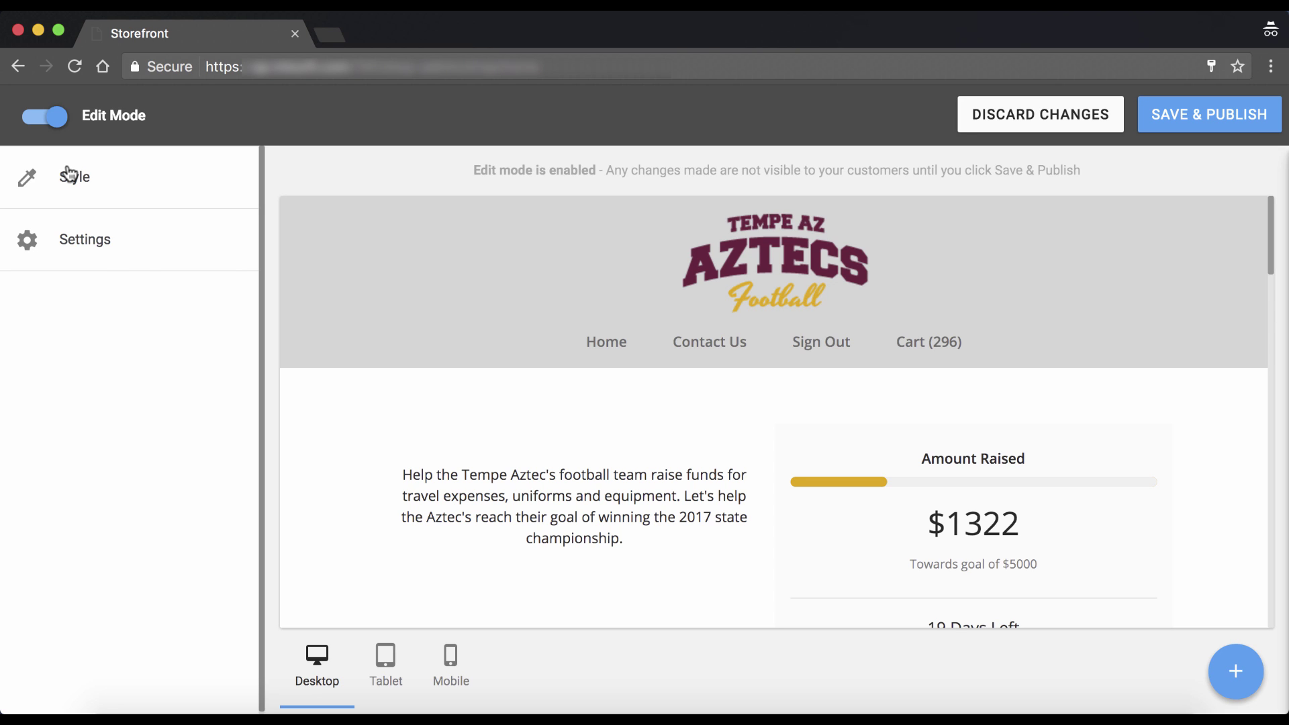
click(24, 176)
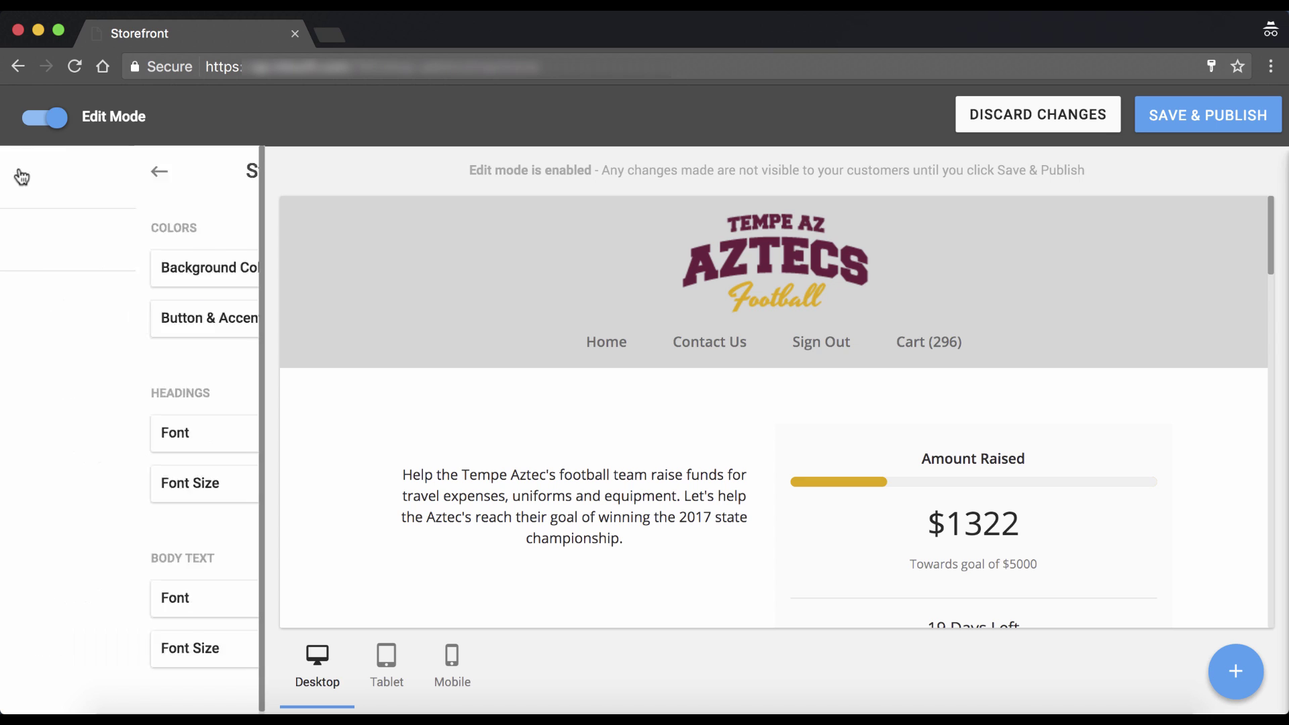
click(36, 238)
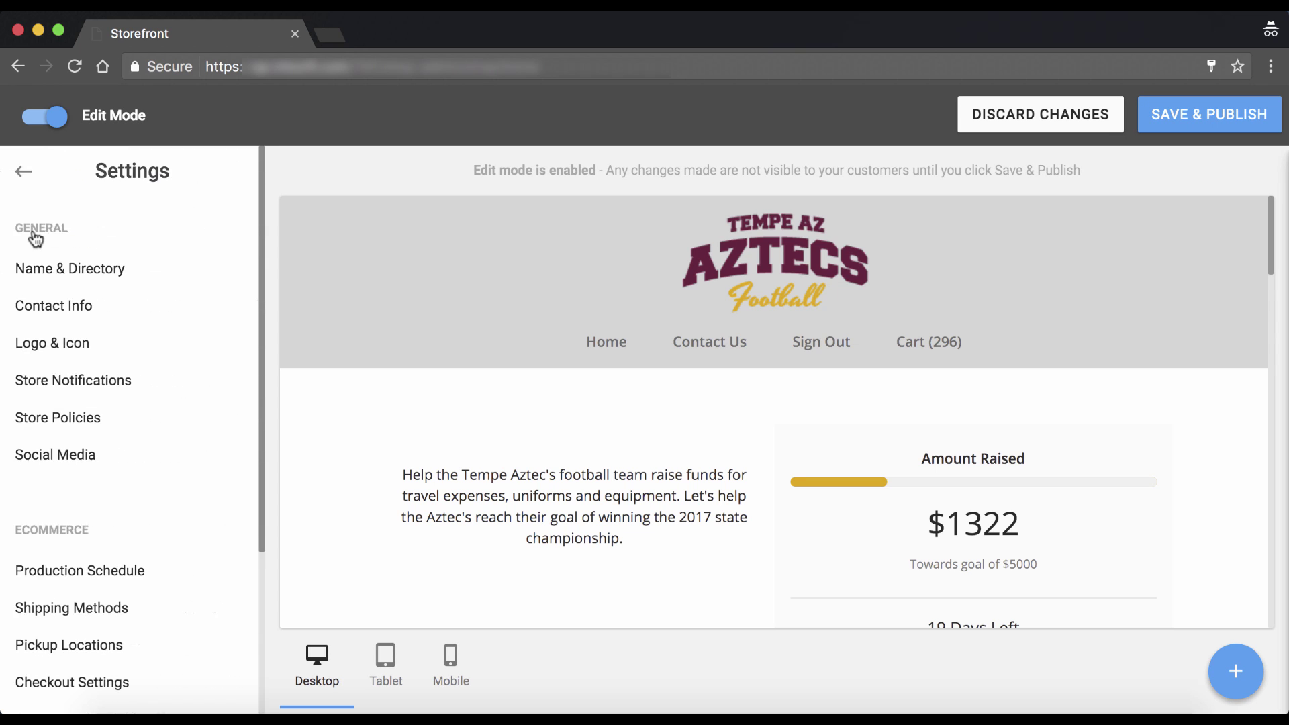
click(25, 177)
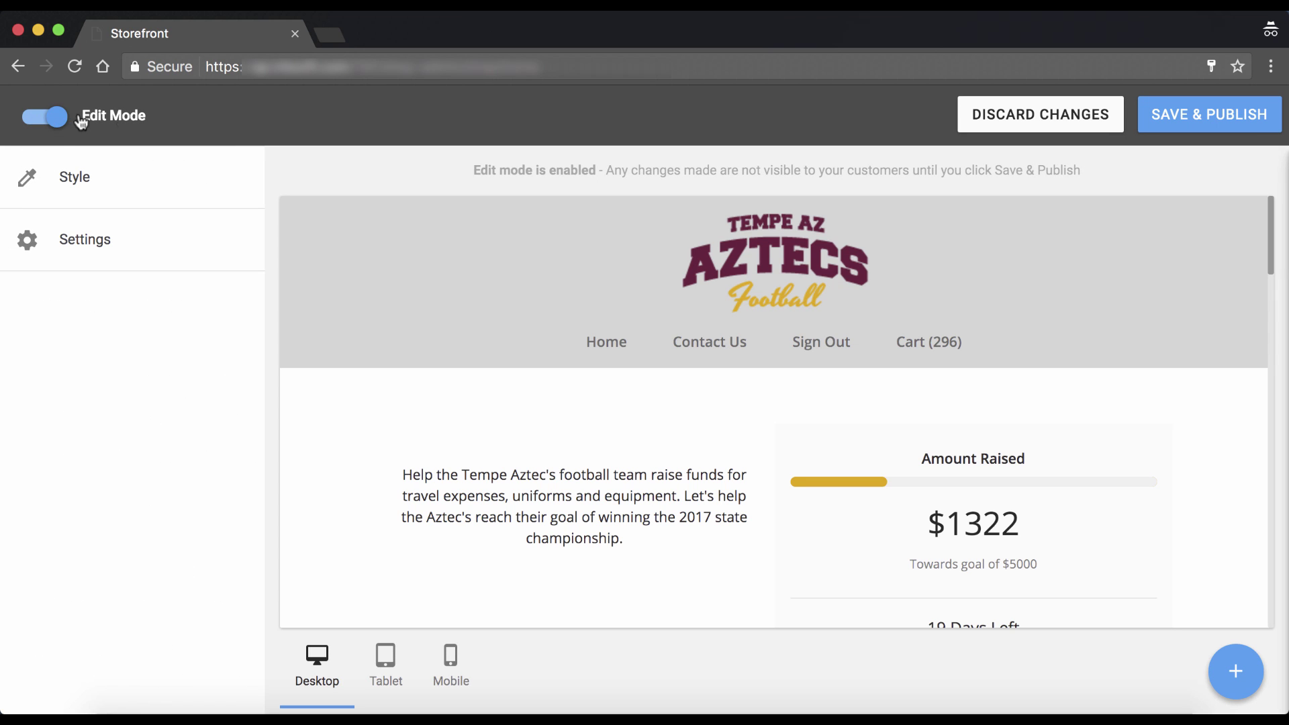
click(140, 122)
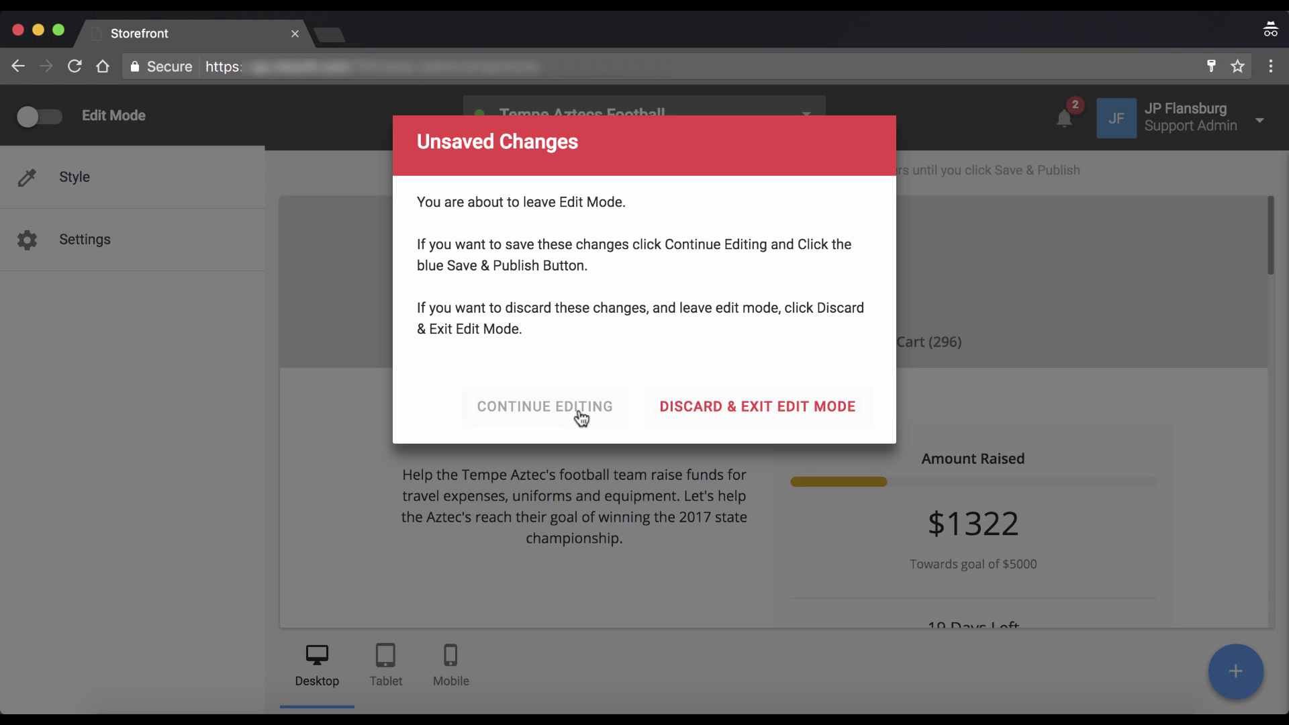
click(700, 408)
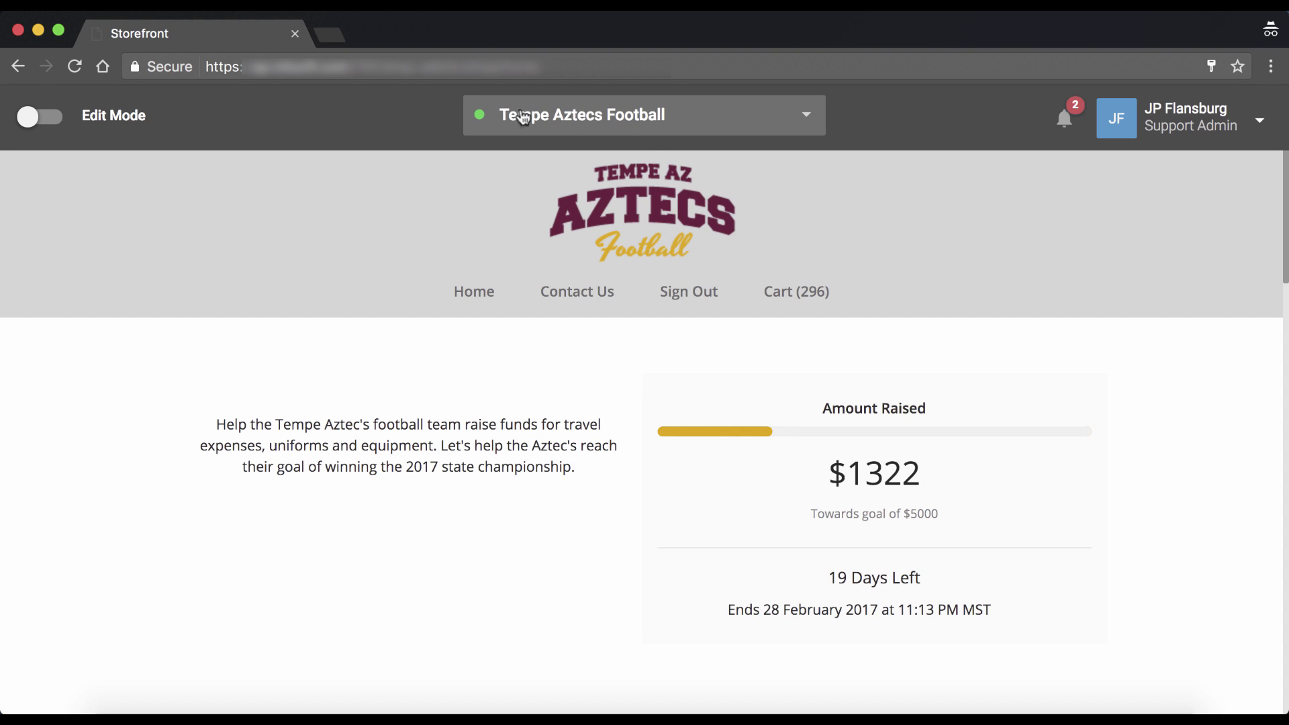
Step: Look through the list of stores in the store switcher and the options in the admin account menu
click(808, 120)
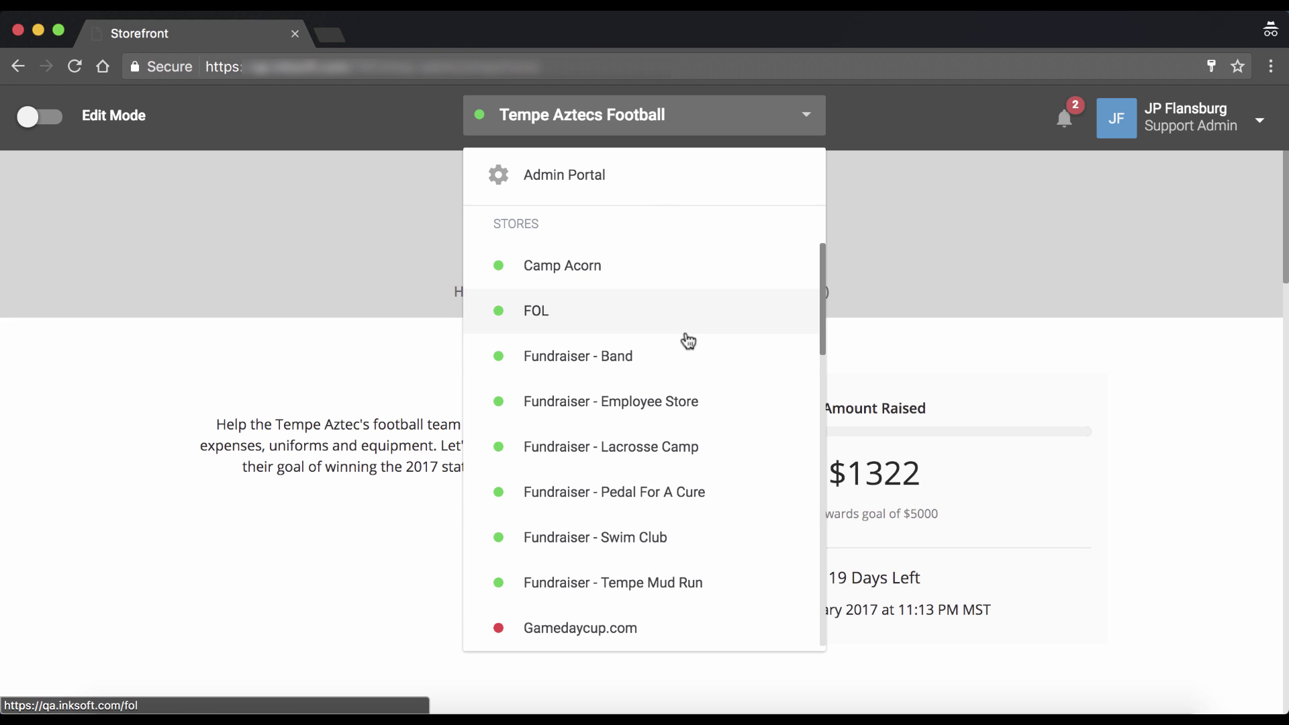
scroll(685, 339, down, 3)
scroll(685, 341, down, 5)
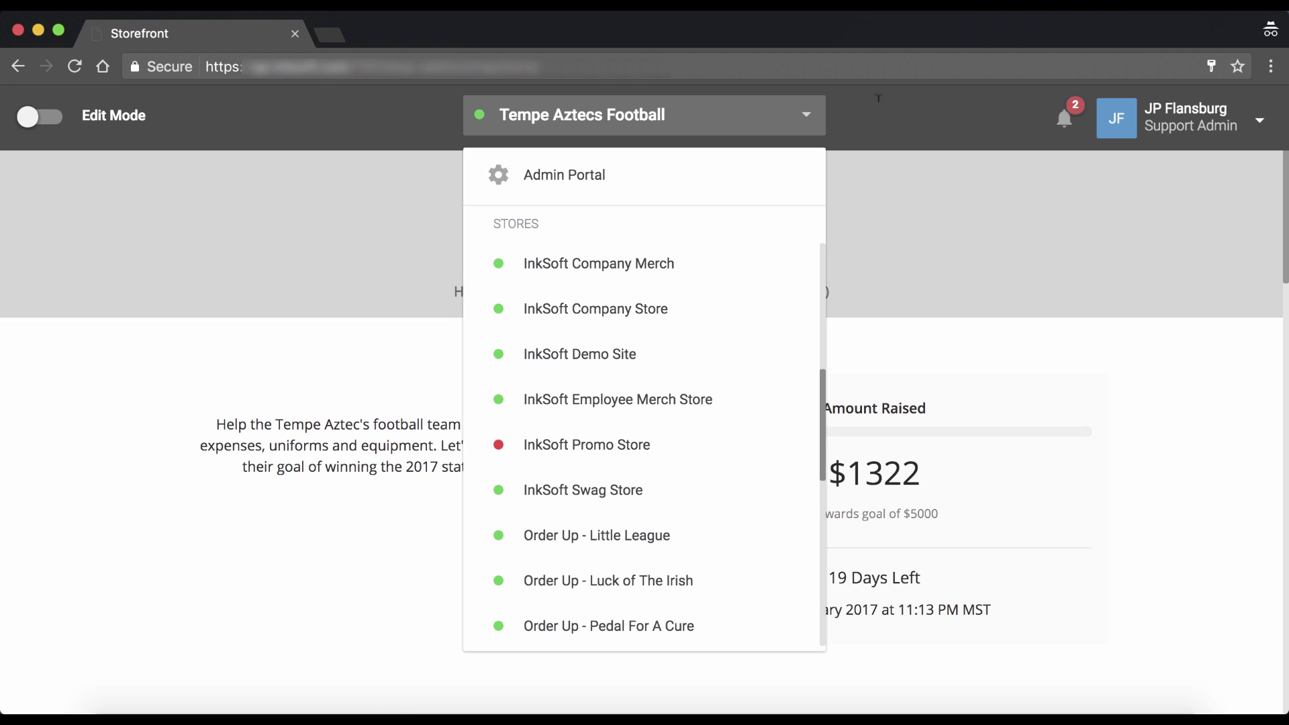
click(952, 118)
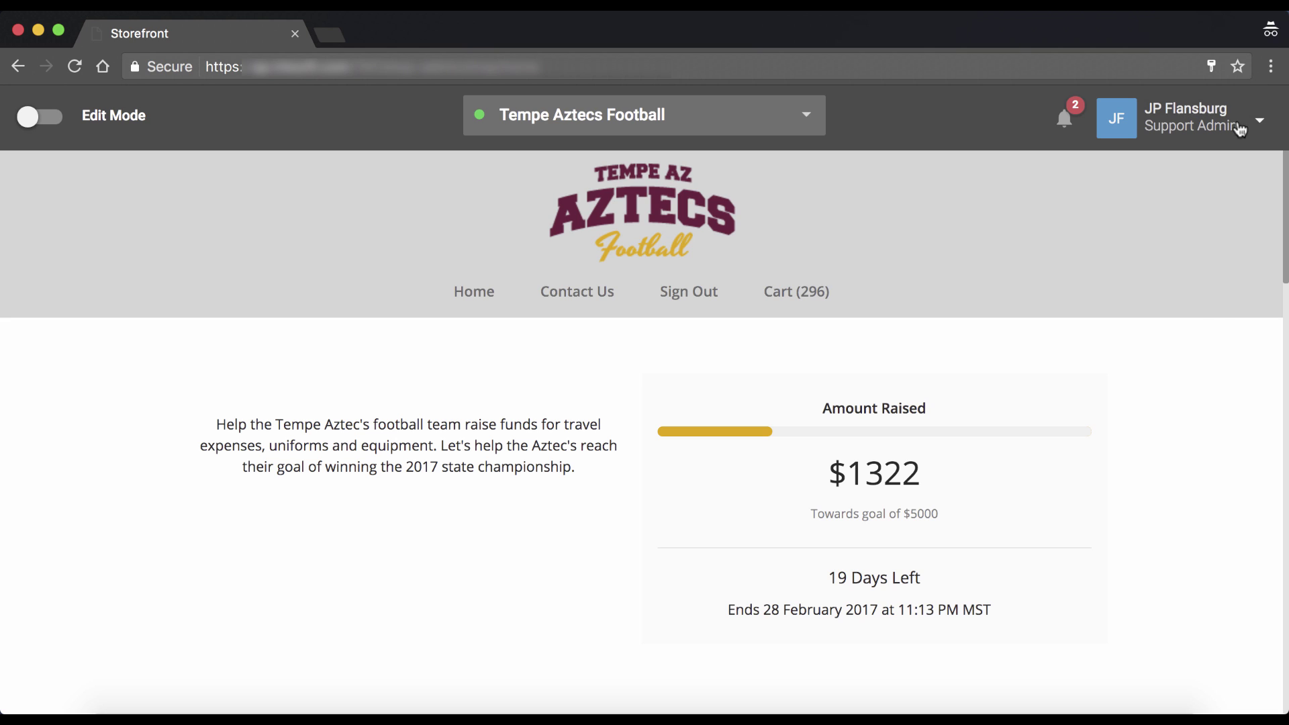
click(1262, 124)
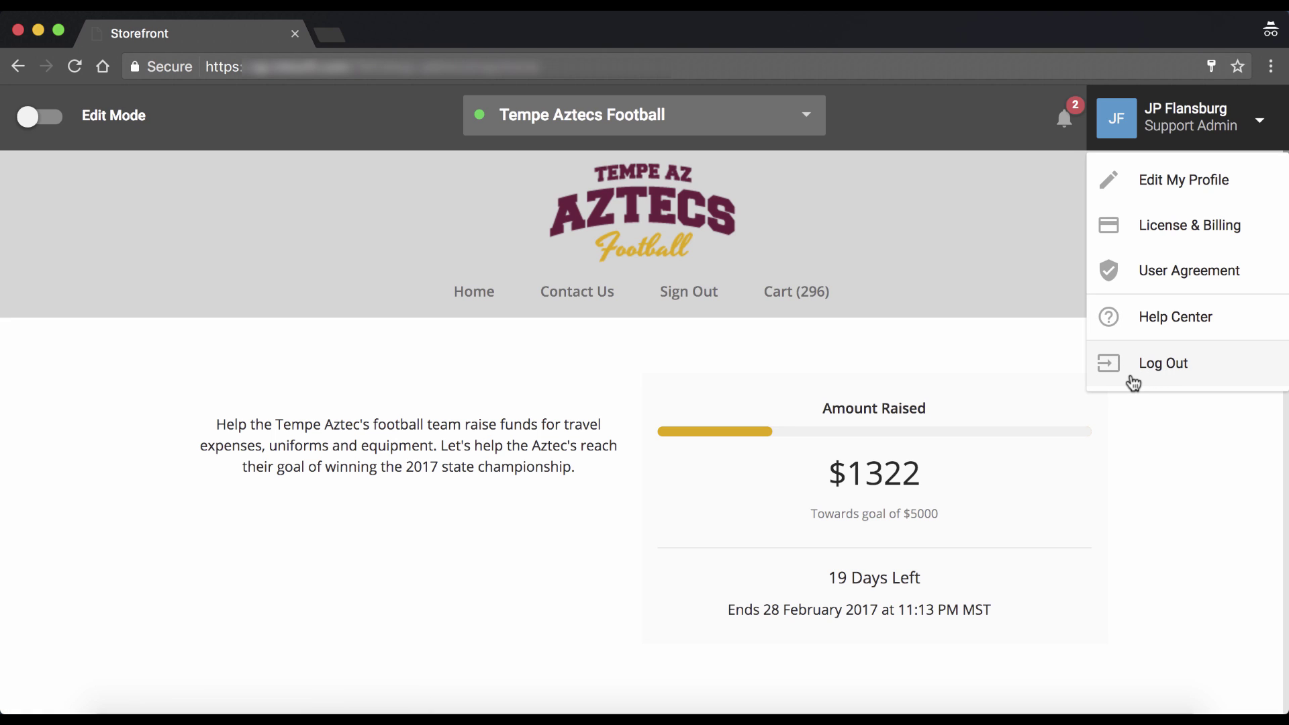
click(1188, 459)
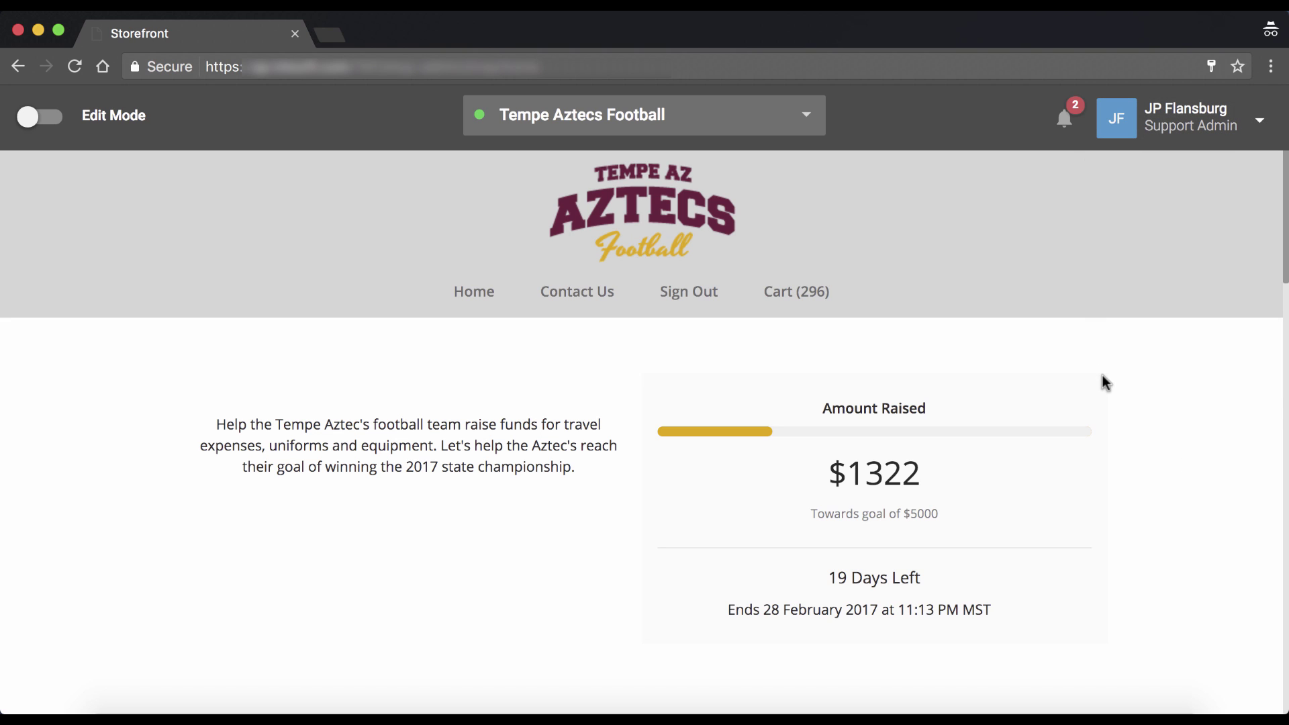